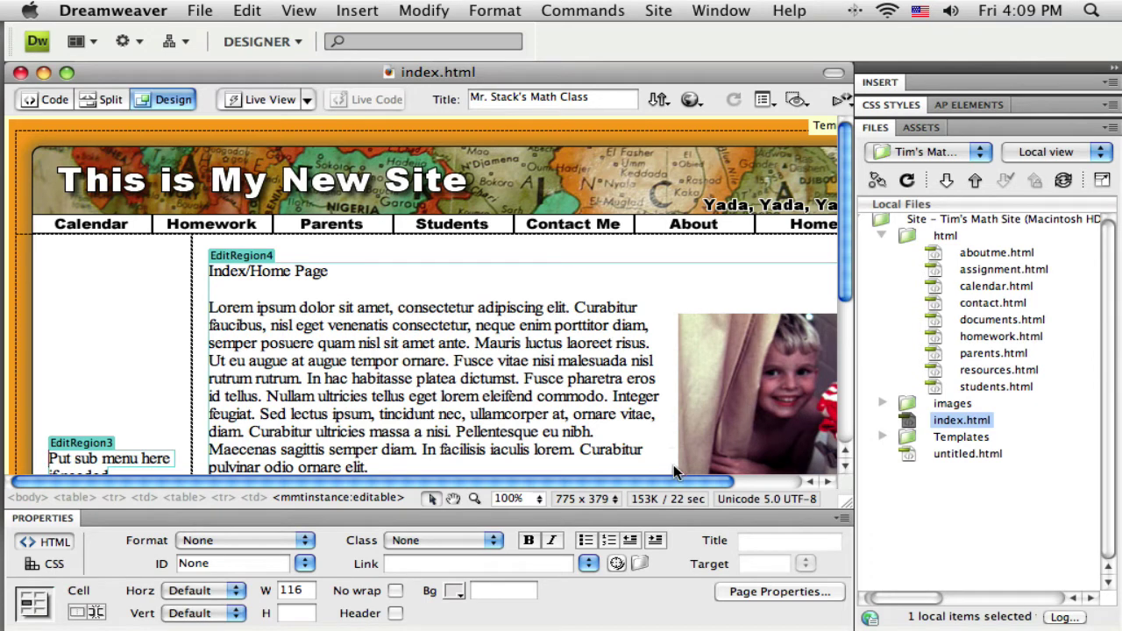
- Switch to Fireworks and lock and hide the Web Layer so layout.png shows without its slices
{"action": "left_click_drag", "start_coordinate": [683, 481], "coordinate": [594, 488]}
{"action": "left_click_drag", "start_coordinate": [555, 481], "coordinate": [709, 487]}
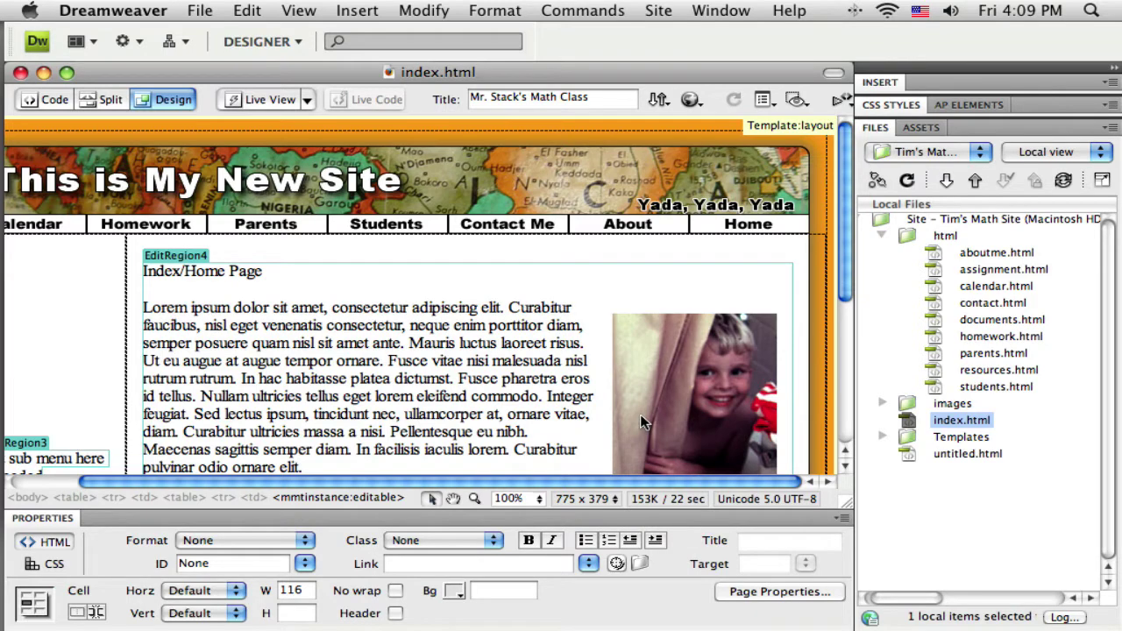
{"action": "key", "text": "super+Tab"}
{"action": "key", "text": "super+Tab"}
{"action": "key", "text": "super+Tab"}
{"action": "key", "text": "super+Tab"}
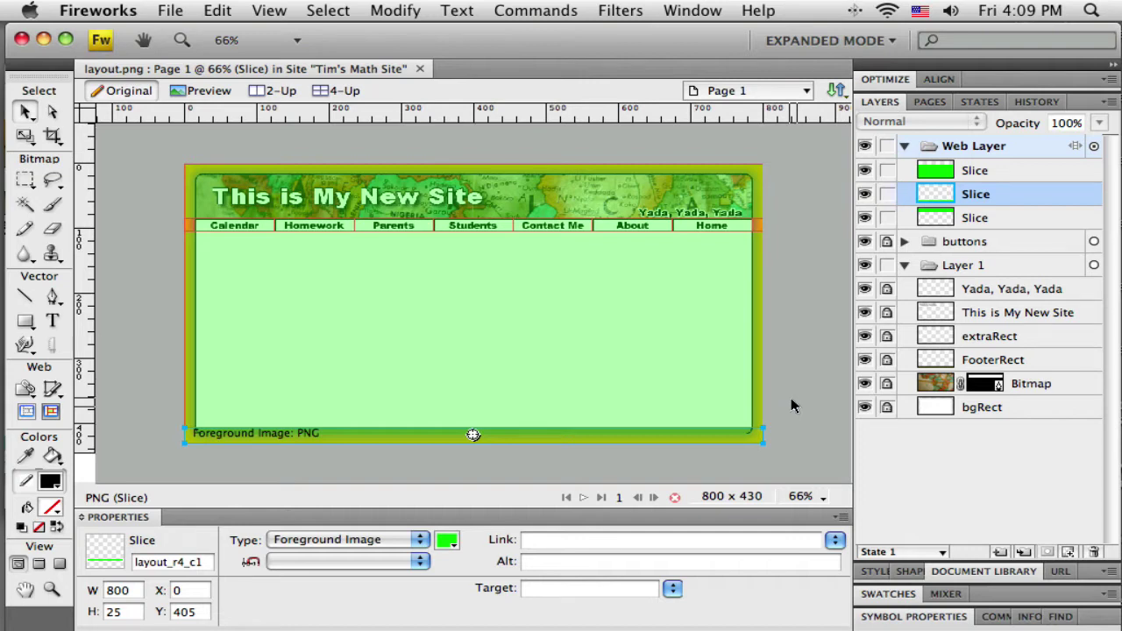
{"action": "left_click", "coordinate": [886, 146]}
{"action": "left_click", "coordinate": [881, 254]}
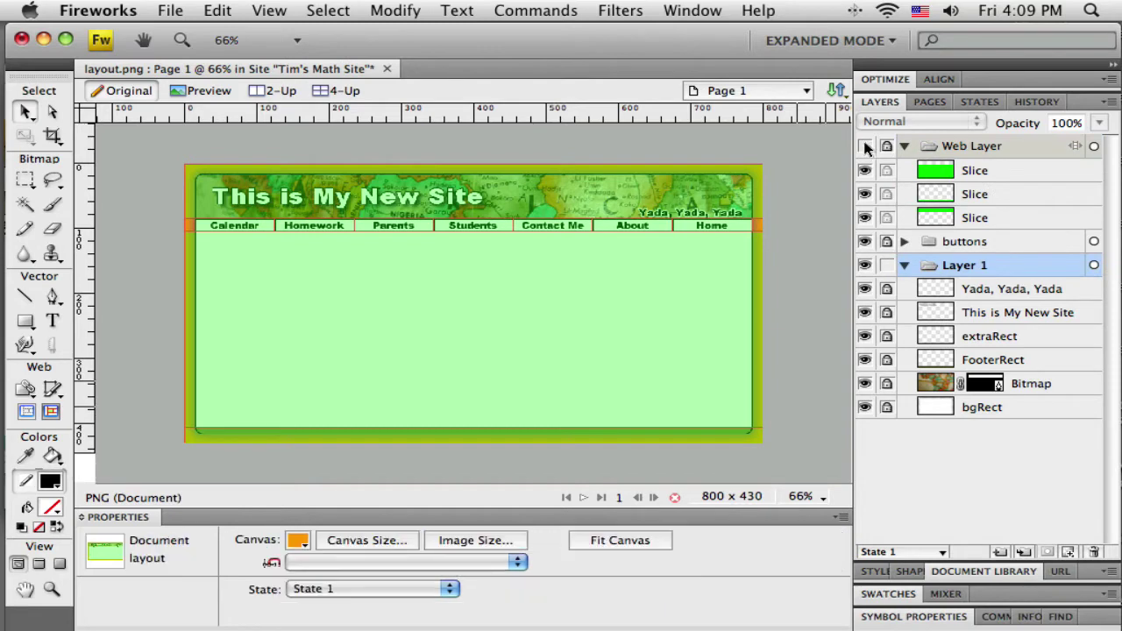
{"action": "left_click", "coordinate": [866, 146]}
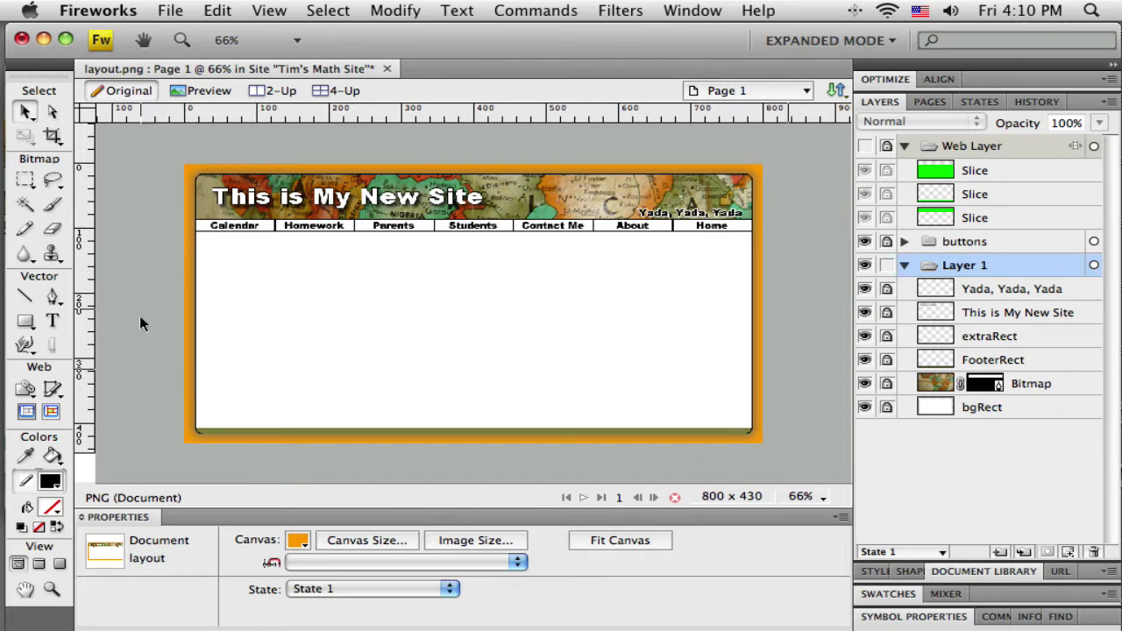
- Darken the orange canvas color of layout.png by lowering its brightness in the custom color wheel
{"action": "left_click", "coordinate": [297, 542]}
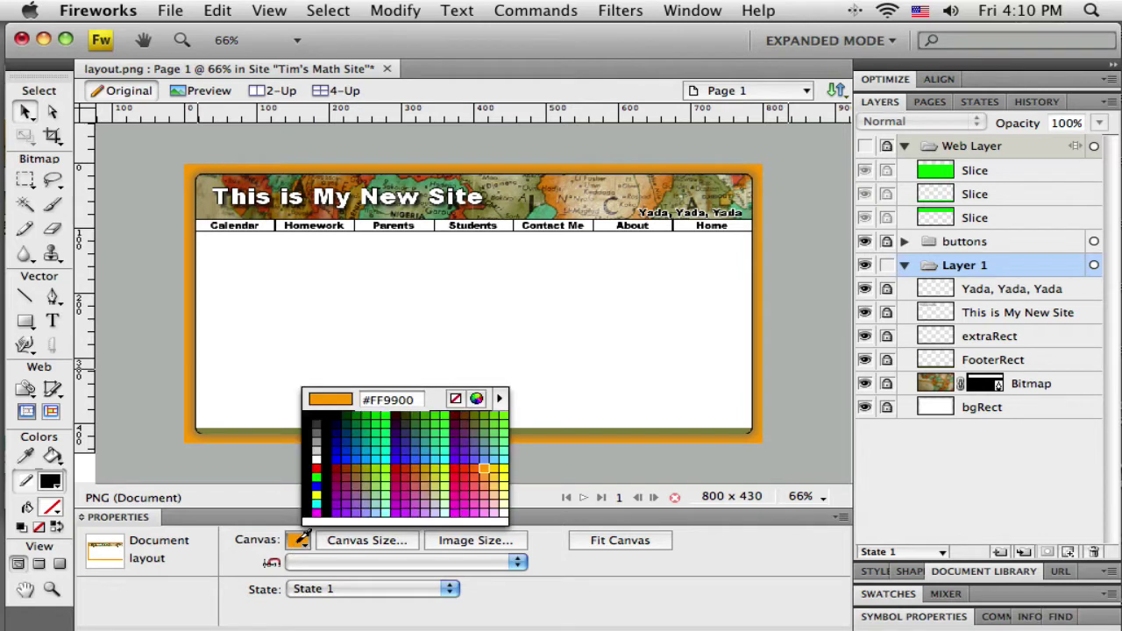
{"action": "left_click", "coordinate": [478, 401]}
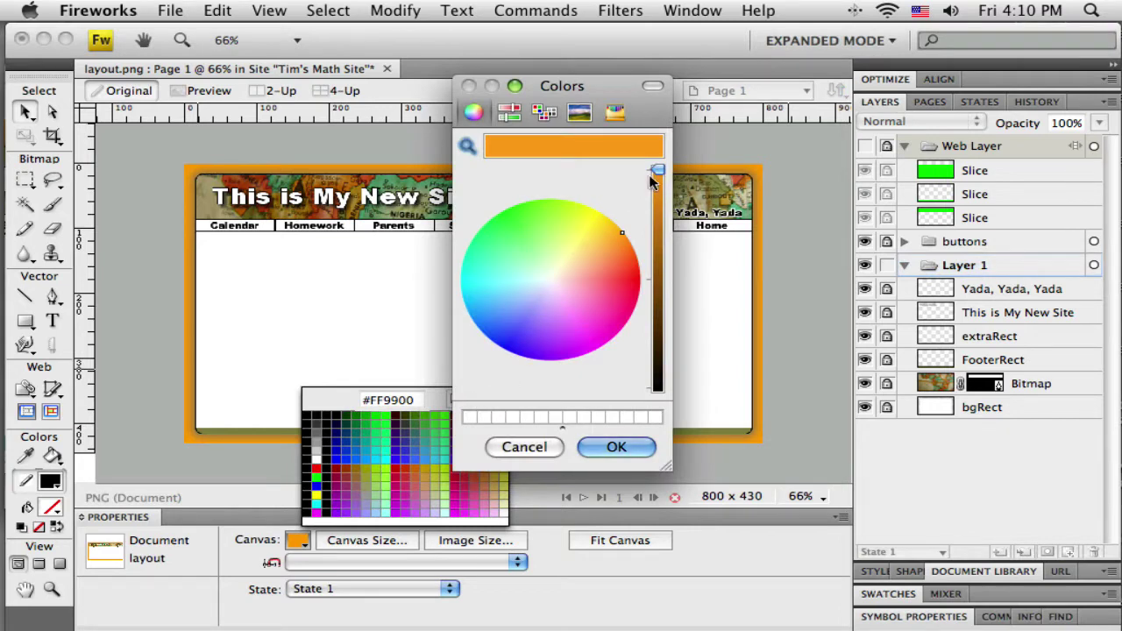
{"action": "mouse_move", "coordinate": [659, 173]}
{"action": "left_mouse_down"}
{"action": "mouse_move", "coordinate": [659, 184]}
{"action": "mouse_move", "coordinate": [658, 170]}
{"action": "left_mouse_up"}
{"action": "left_click_drag", "start_coordinate": [658, 171], "coordinate": [662, 230]}
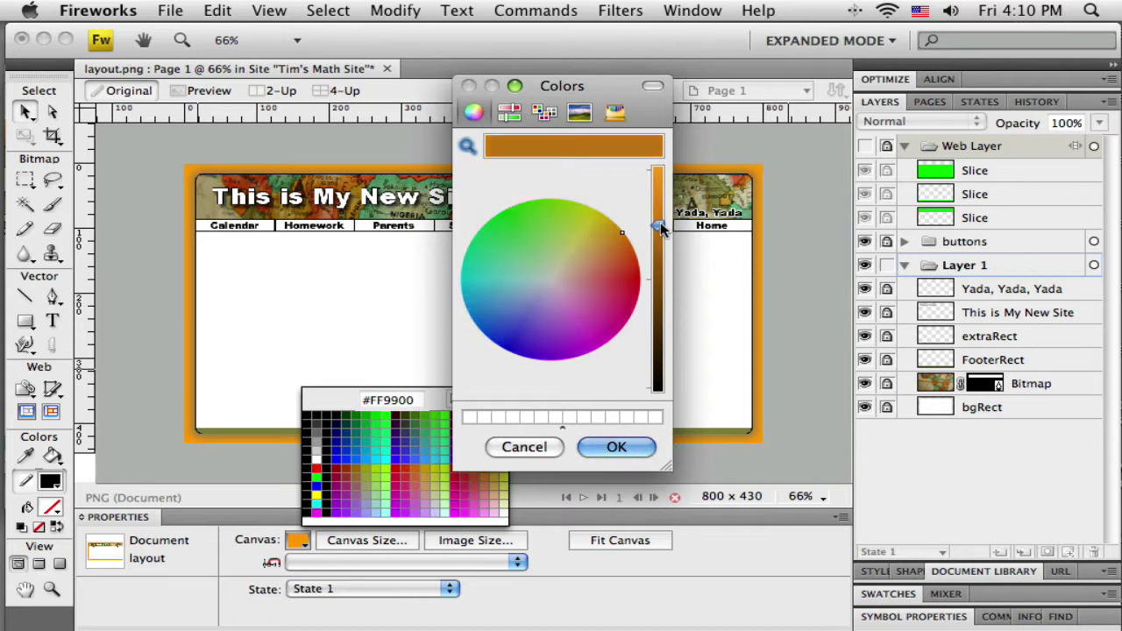
{"action": "left_click", "coordinate": [618, 447]}
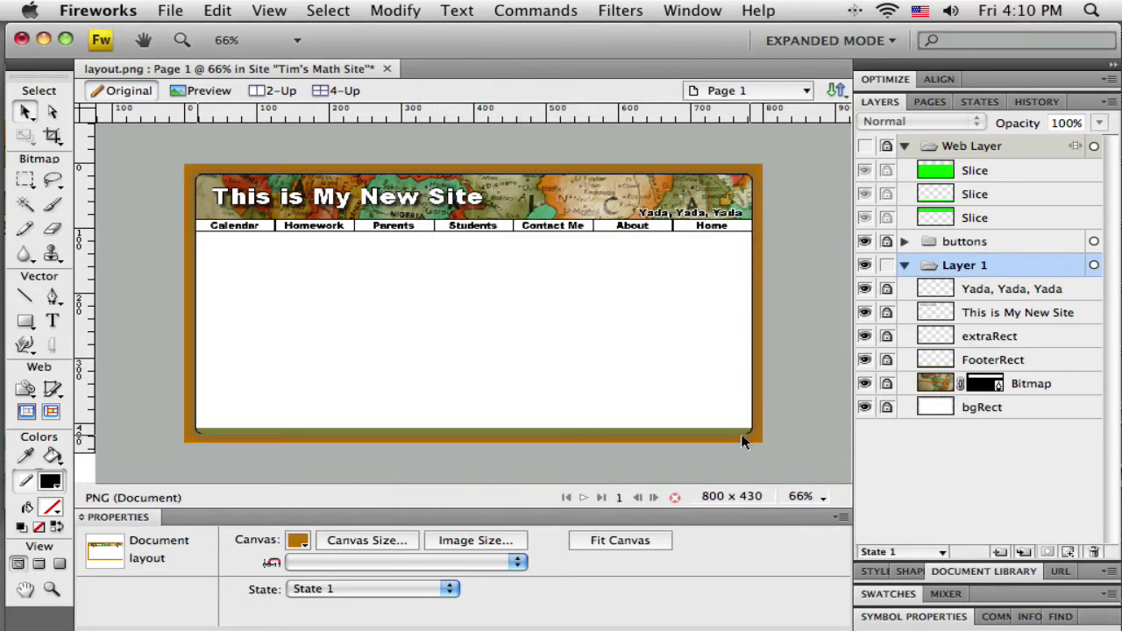
- Set the canvas color to the tan #DECBAA sampled from the map banner
{"action": "left_click", "coordinate": [297, 541]}
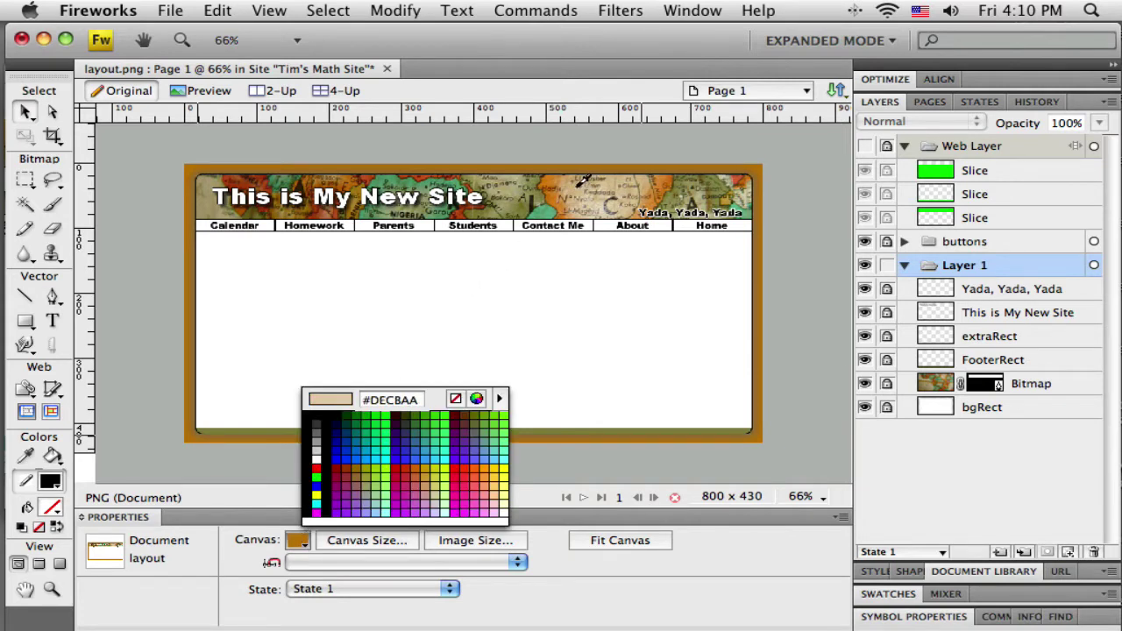
{"action": "left_click", "coordinate": [580, 182]}
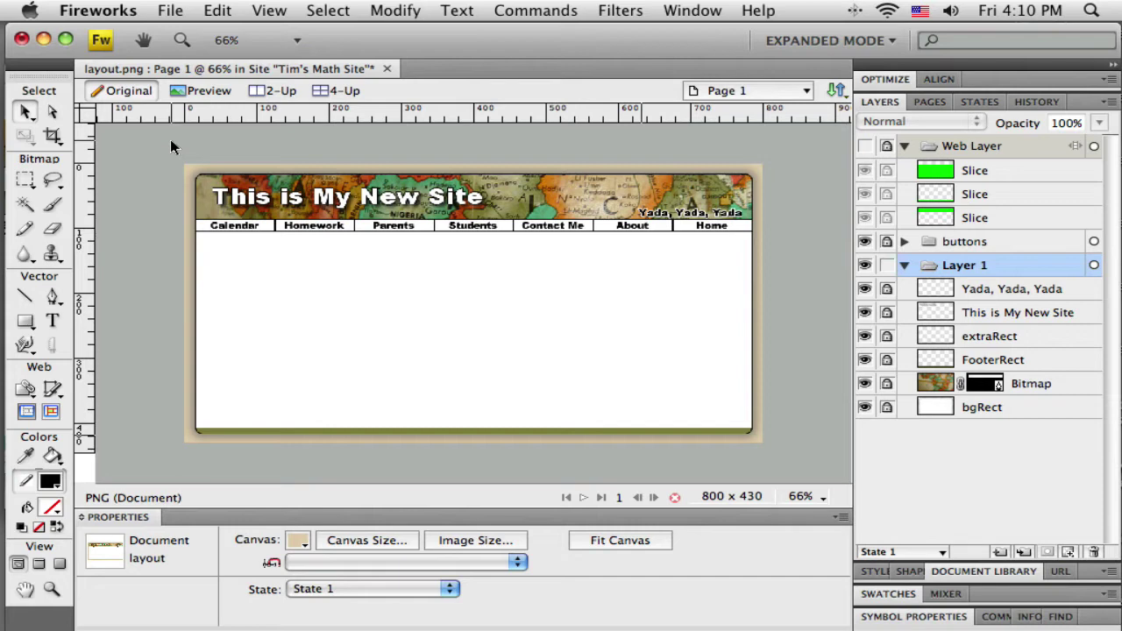
- Export the layout as HTML and Images named layout.htm into the images/layout folder, replacing the existing files
{"action": "left_click", "coordinate": [170, 10]}
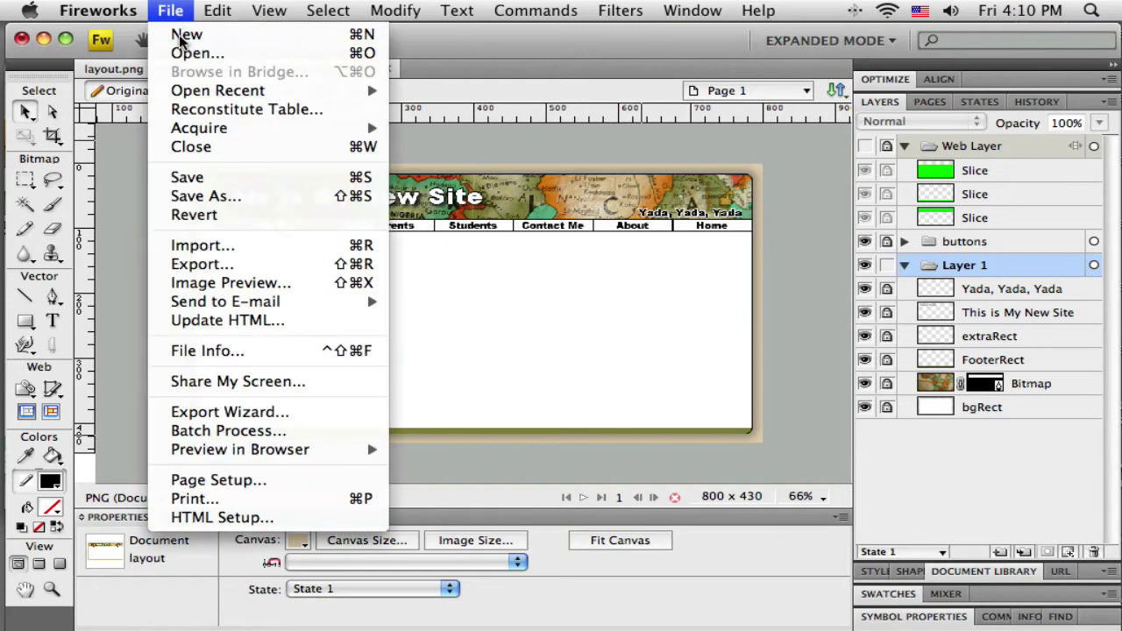
{"action": "left_click", "coordinate": [211, 263]}
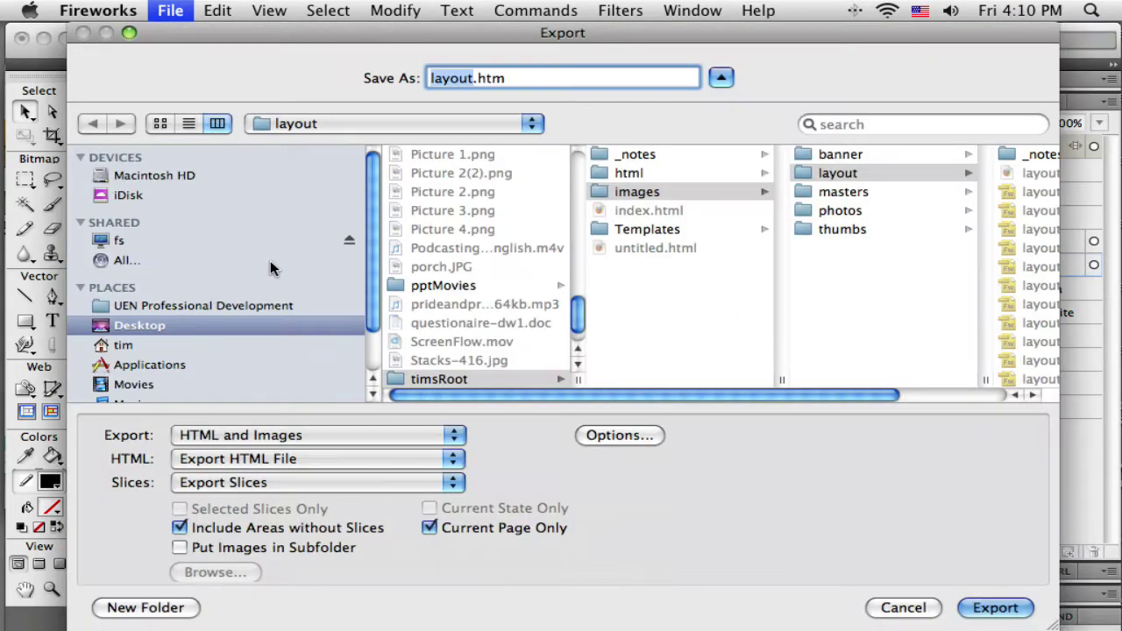
{"action": "left_click_drag", "start_coordinate": [819, 394], "coordinate": [955, 393]}
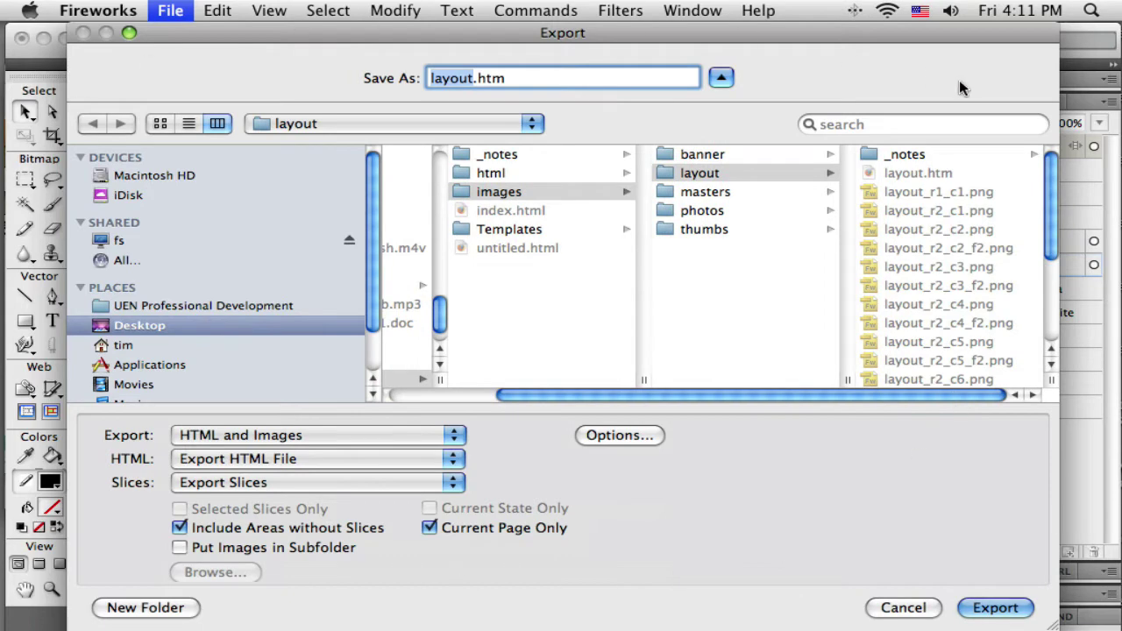
{"action": "left_click", "coordinate": [995, 607]}
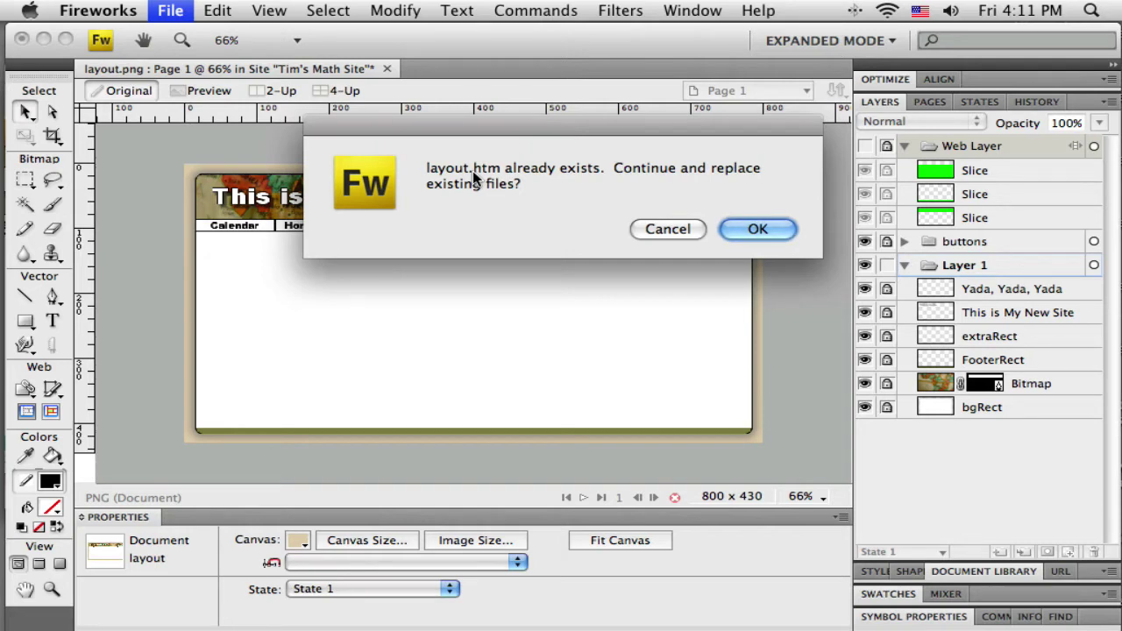
{"action": "left_click", "coordinate": [753, 225]}
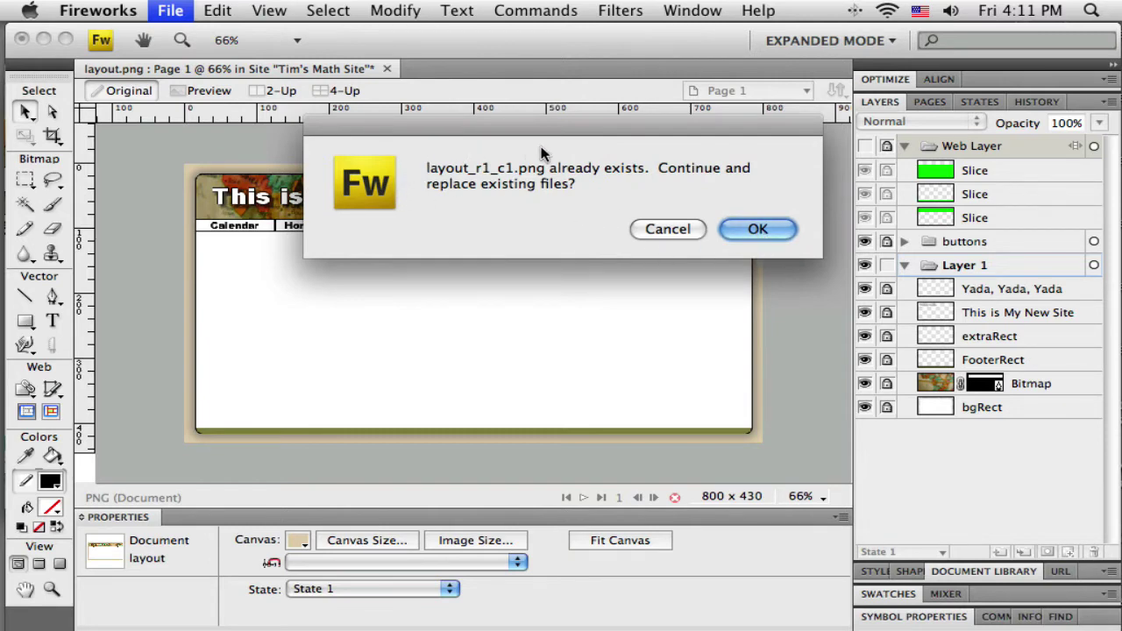
{"action": "left_click", "coordinate": [749, 228]}
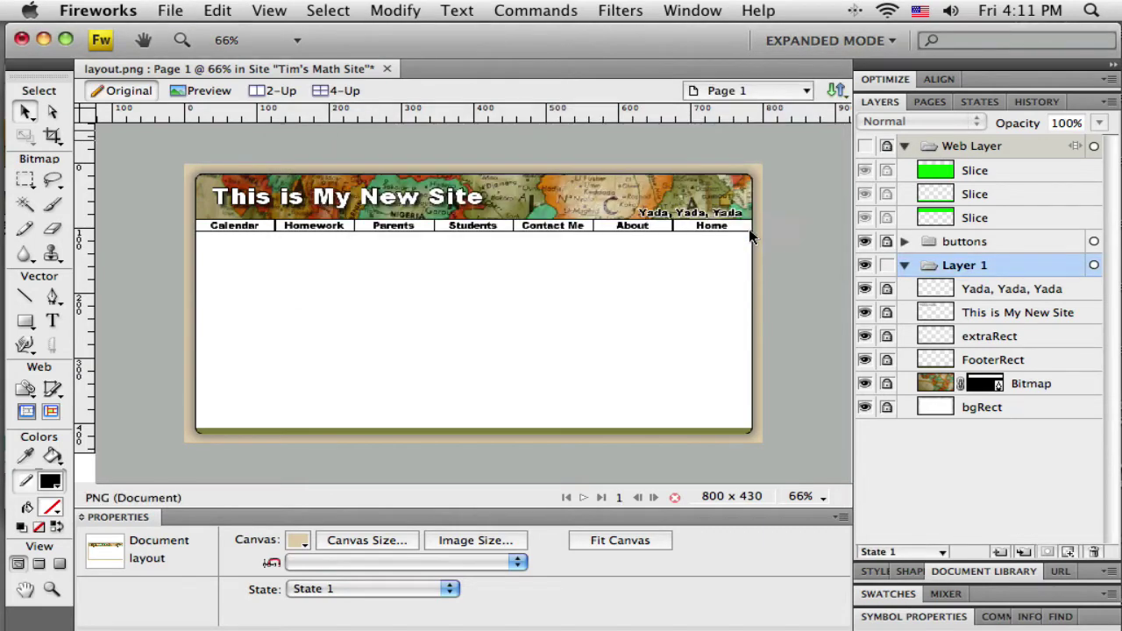
- Switch to Dreamweaver and examine the border color around the page layout in index.html
{"action": "key", "text": "super+Tab"}
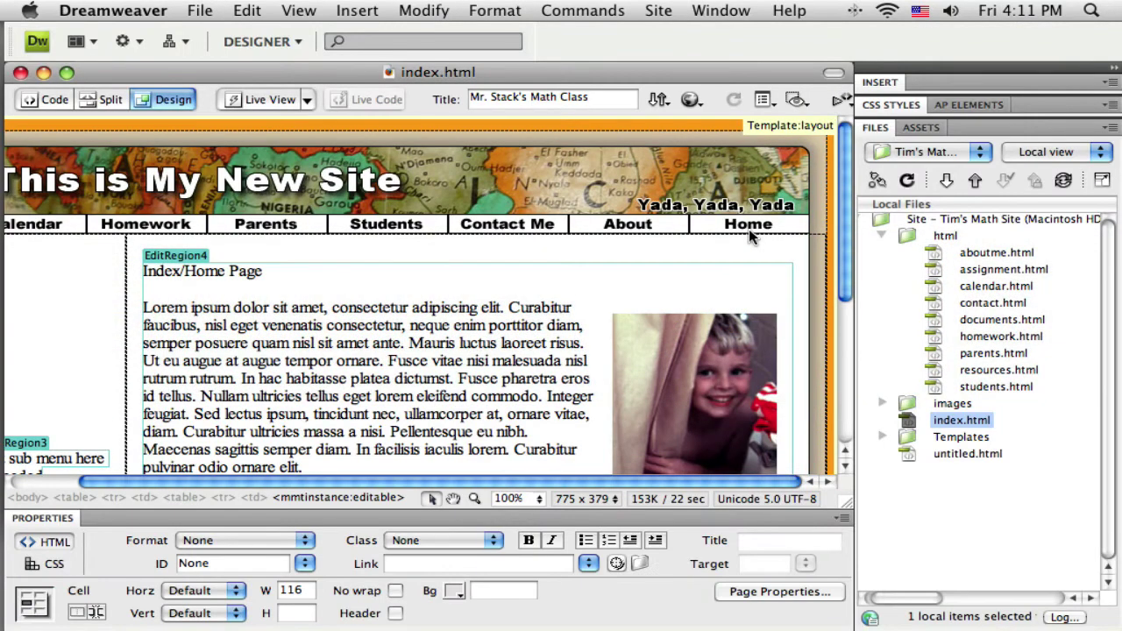
{"action": "left_click", "coordinate": [800, 413]}
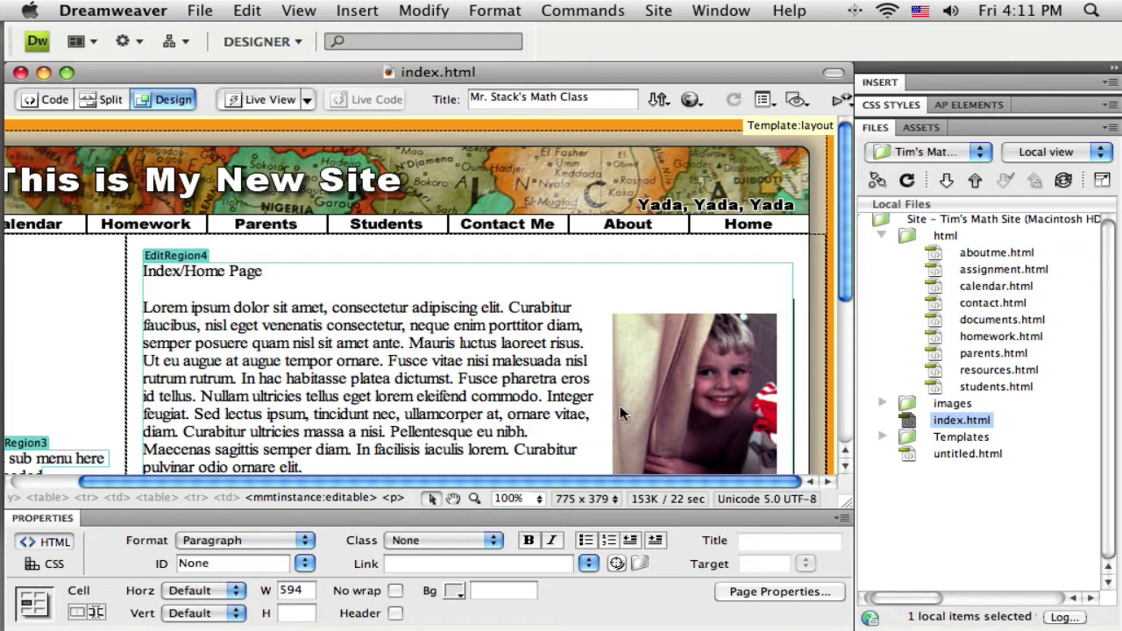
{"action": "left_click_drag", "start_coordinate": [686, 479], "coordinate": [428, 477]}
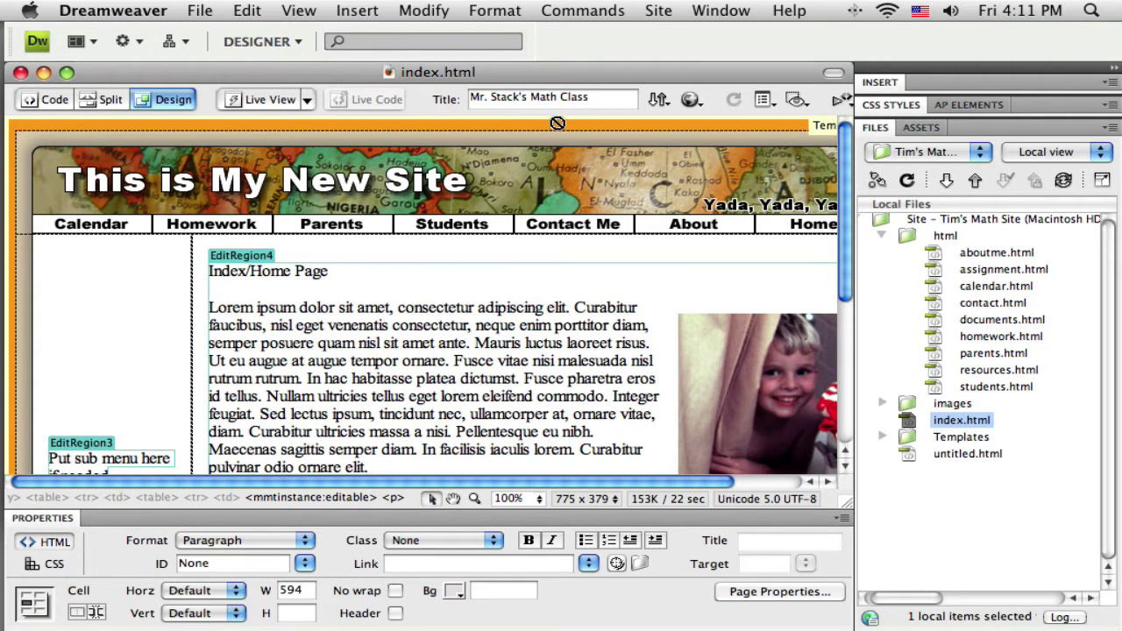
{"action": "scroll", "coordinate": [557, 128], "scroll_direction": "down", "scroll_amount": 3}
{"action": "scroll", "coordinate": [555, 174], "scroll_direction": "up", "scroll_amount": 3}
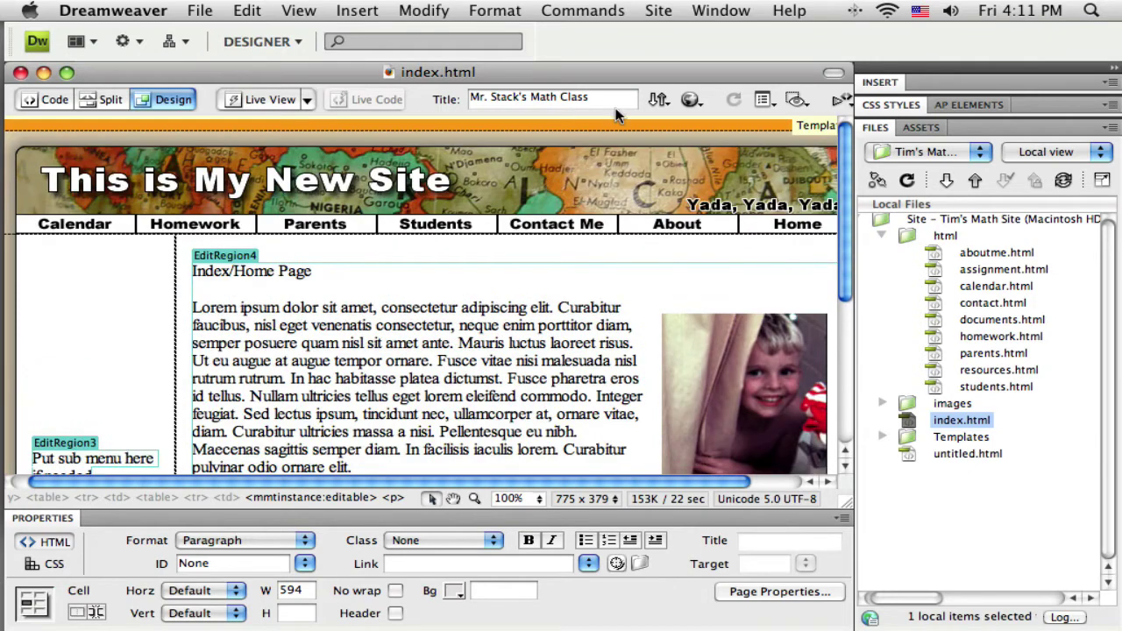
- Preview index.html in Firefox to compare the layout border with the page background, and close the preview
{"action": "left_click", "coordinate": [690, 99]}
{"action": "left_click", "coordinate": [732, 118]}
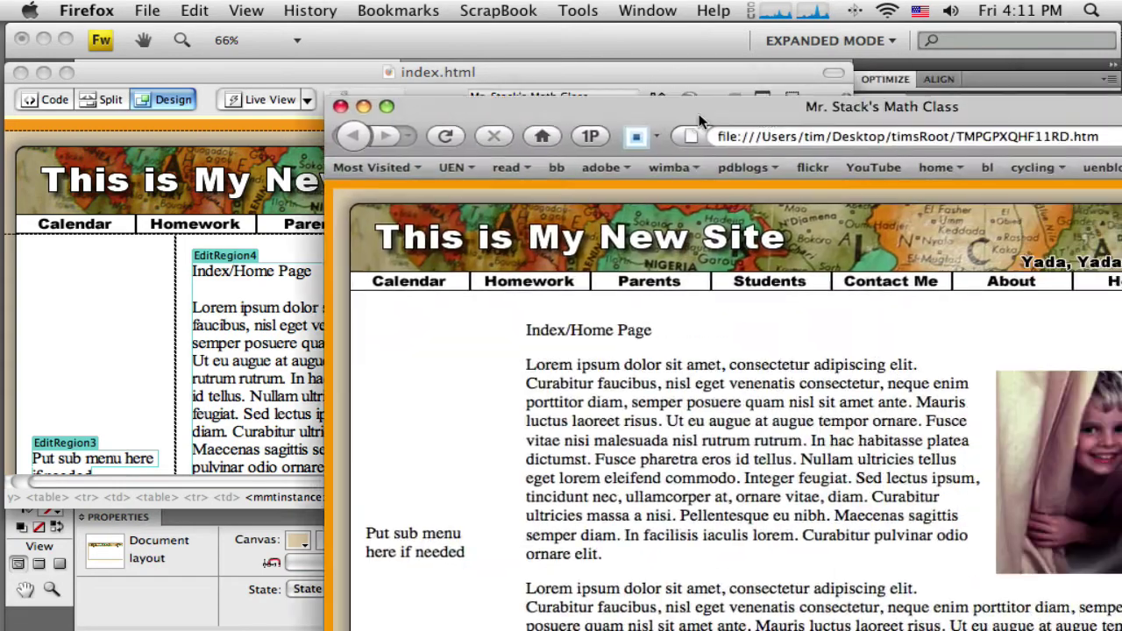
{"action": "left_click_drag", "start_coordinate": [815, 35], "coordinate": [560, 52]}
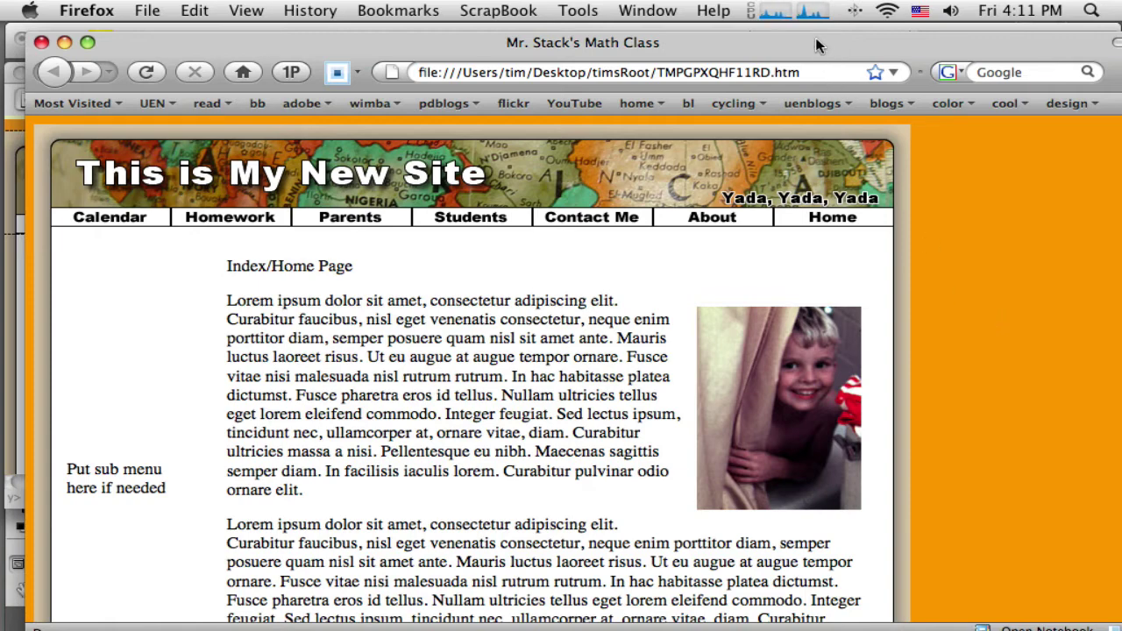
{"action": "left_click_drag", "start_coordinate": [814, 42], "coordinate": [877, 58]}
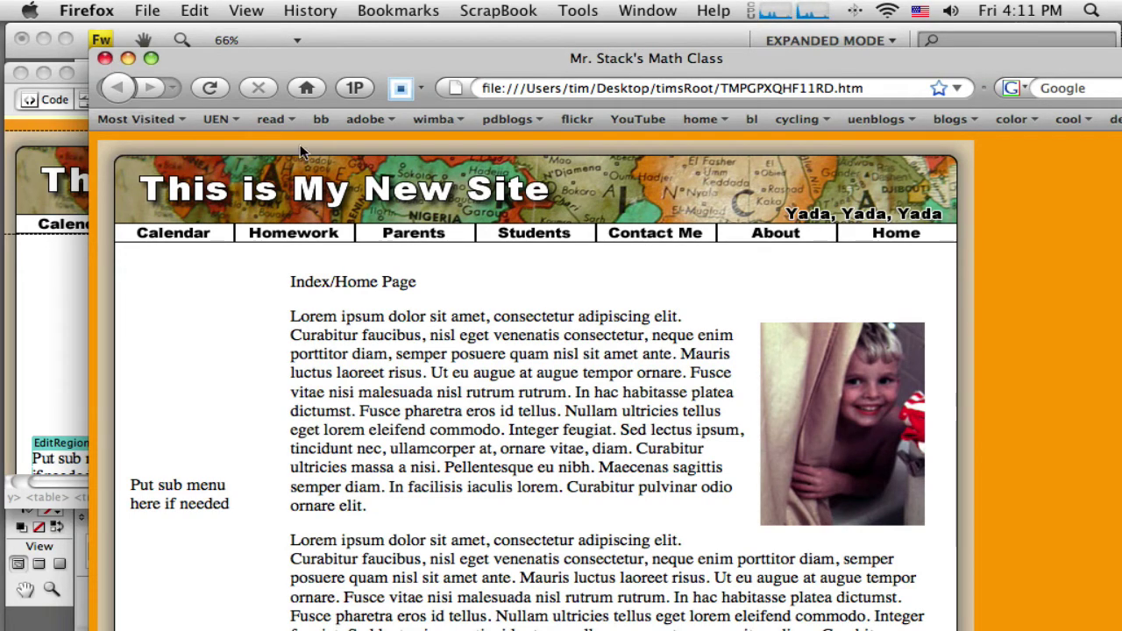
{"action": "left_click", "coordinate": [104, 58]}
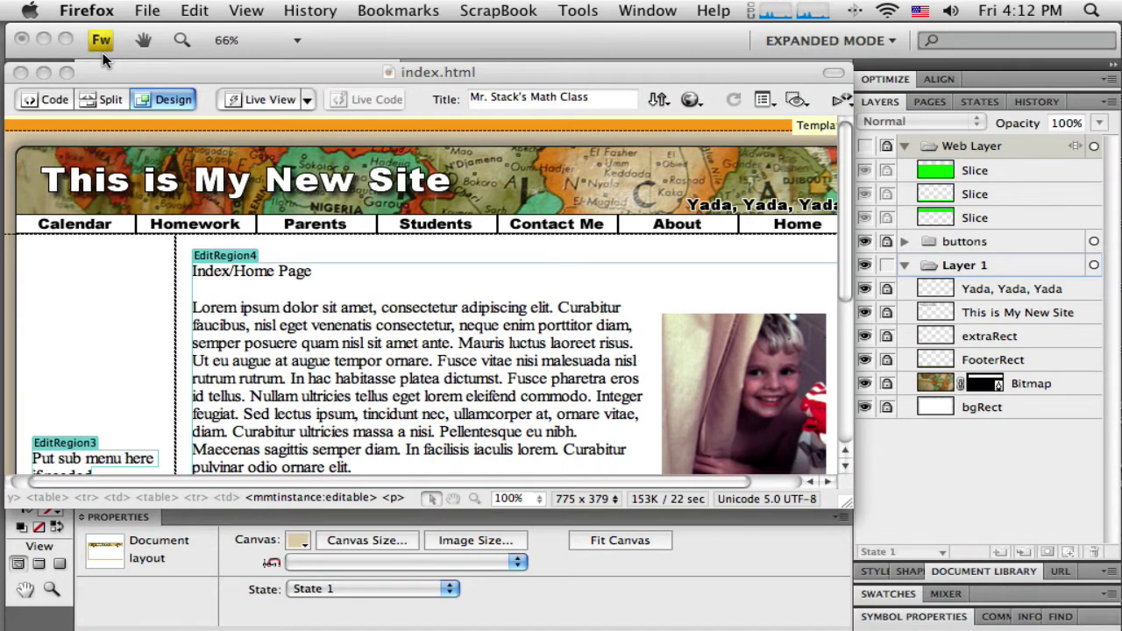
- Switch to Fireworks and check the hex code of the canvas color
{"action": "key", "text": "super+Tab"}
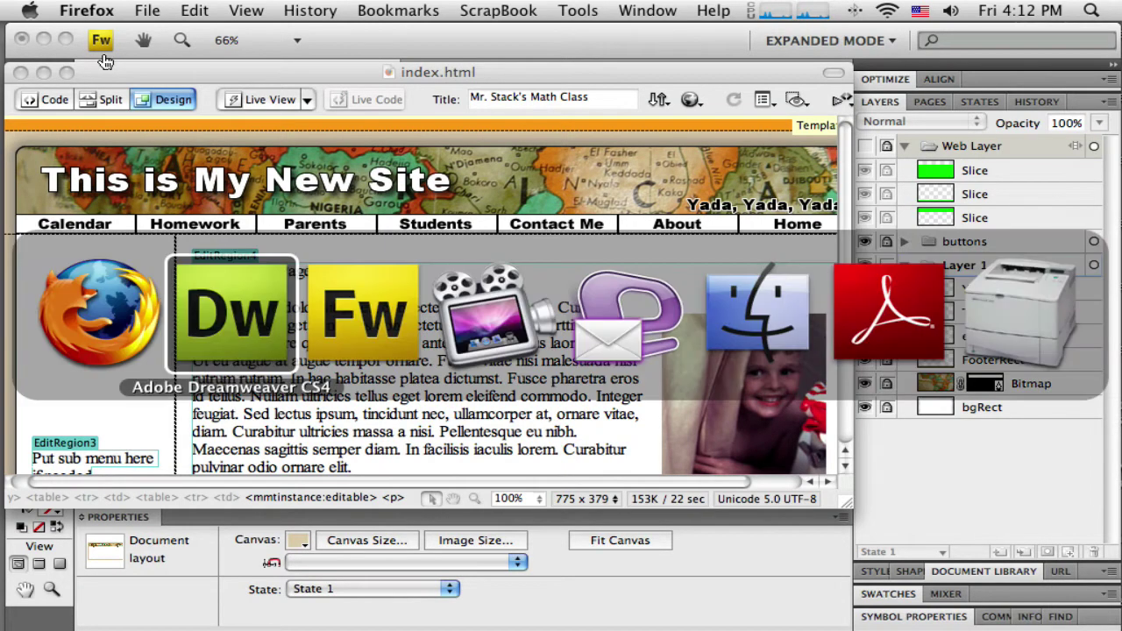
{"action": "key", "text": "super+Tab"}
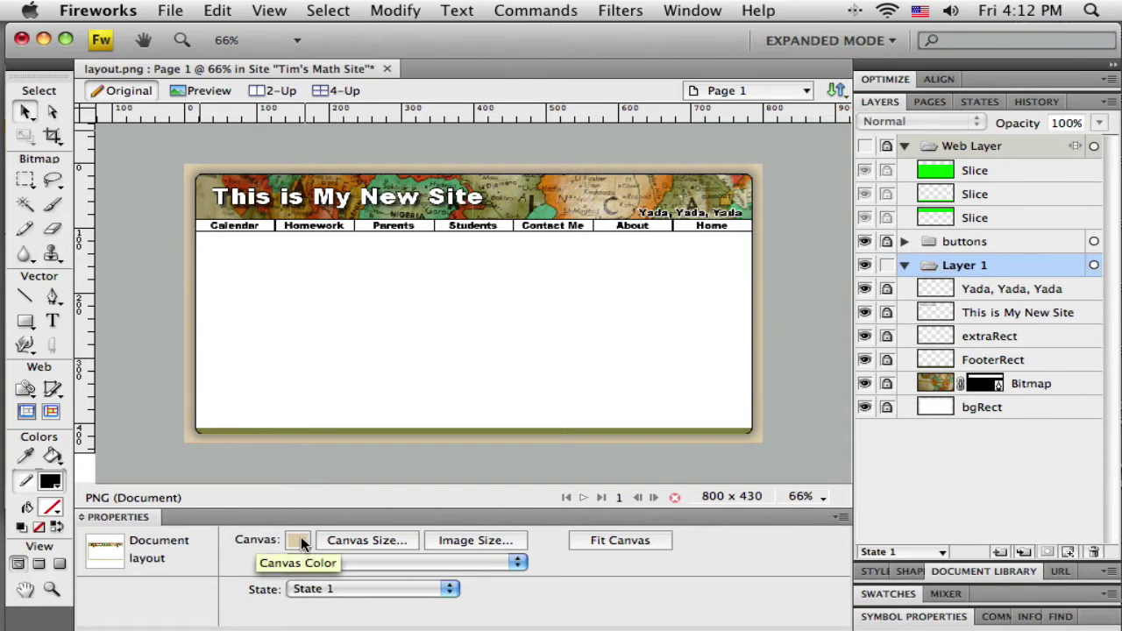
{"action": "left_click", "coordinate": [299, 541]}
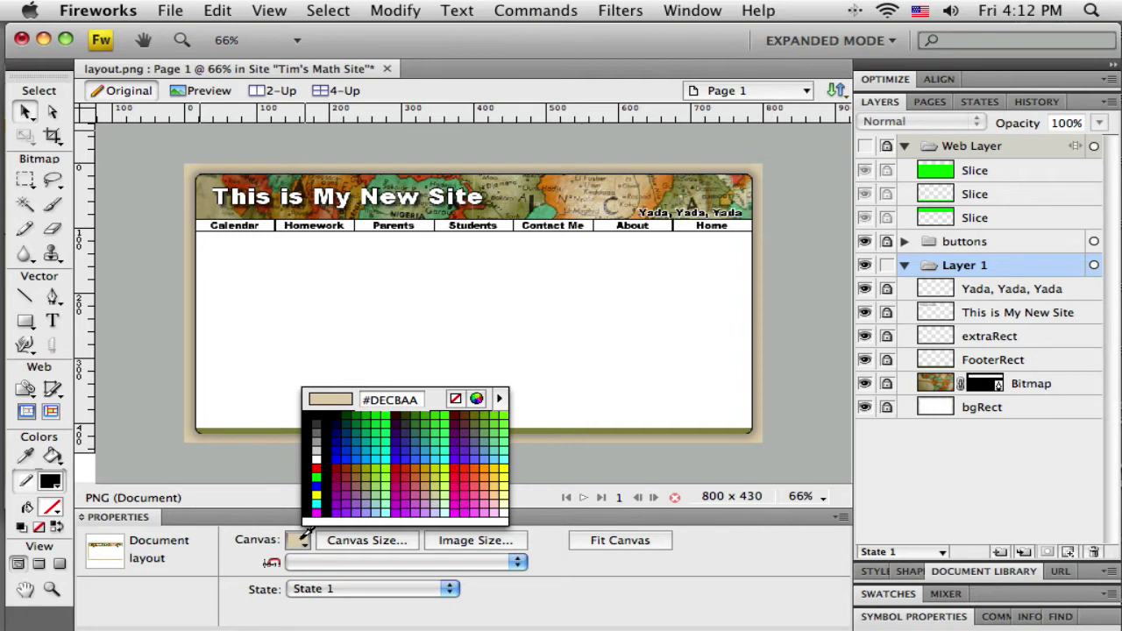
{"action": "left_click", "coordinate": [305, 532]}
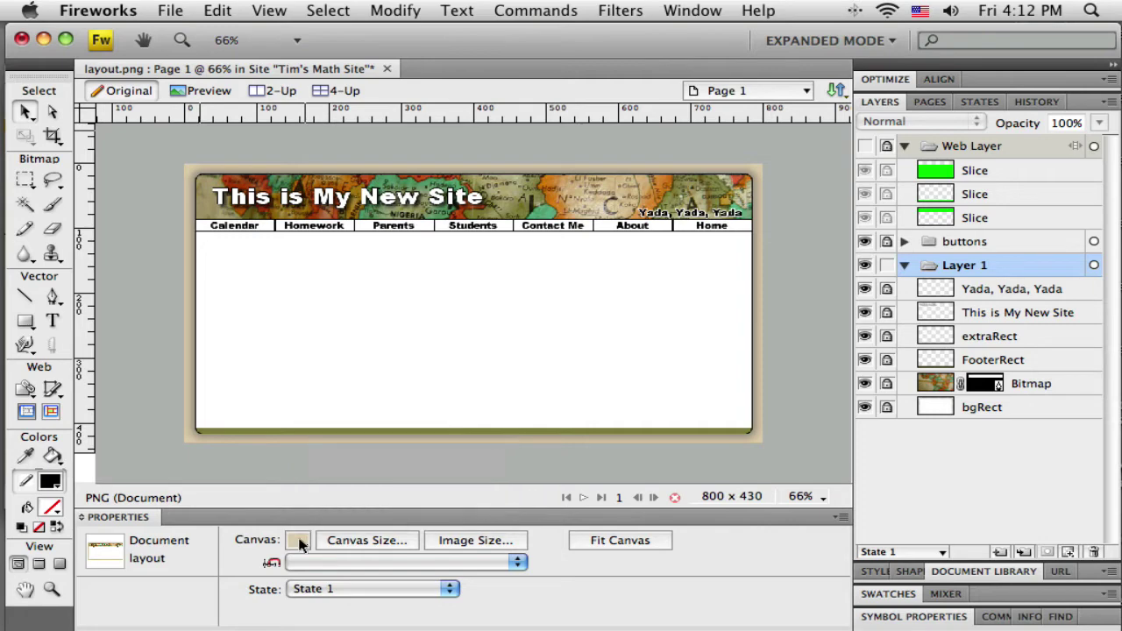
- Switch to Dreamweaver and try to set the page background color of index.html to decbba in its page properties
{"action": "key", "text": "super+Tab"}
{"action": "key", "text": "super+Tab"}
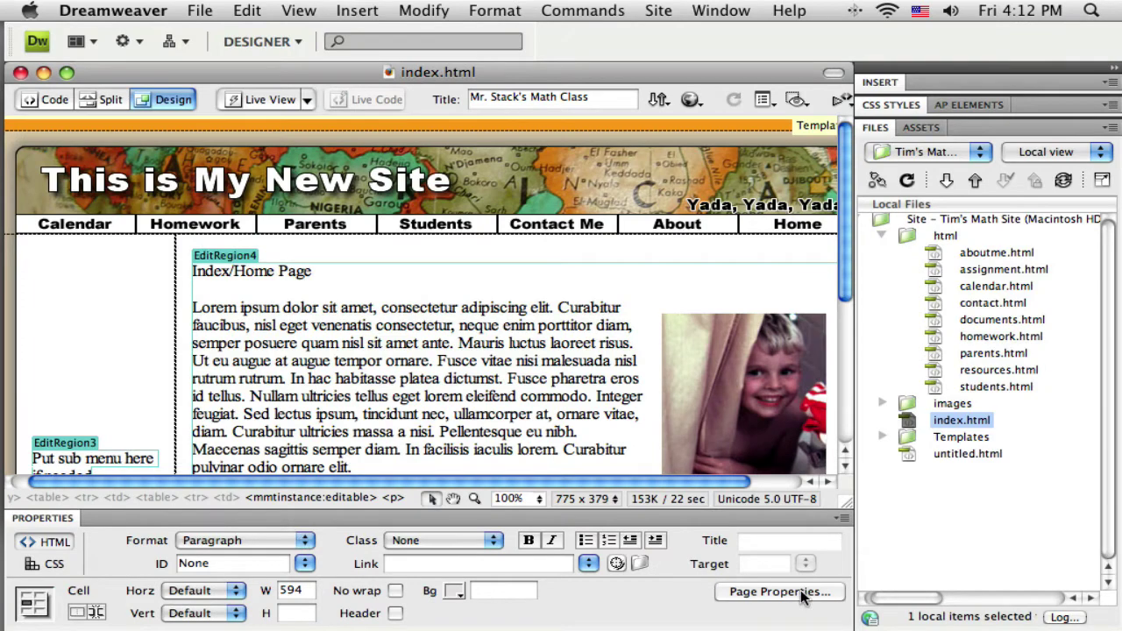
{"action": "left_click", "coordinate": [799, 594]}
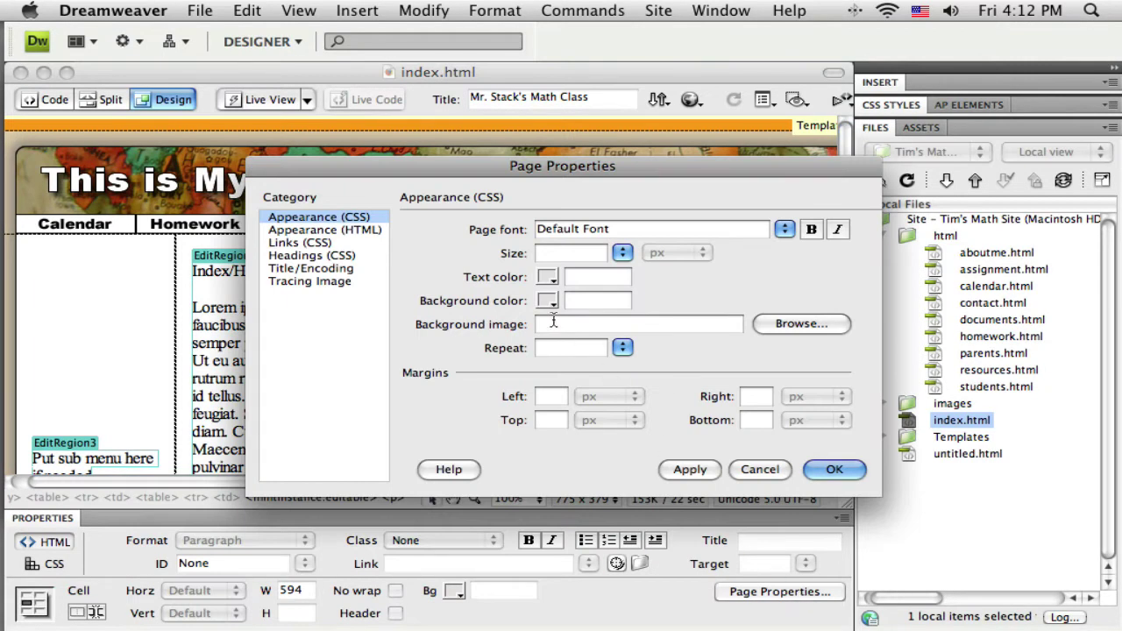
{"action": "left_click", "coordinate": [613, 300]}
{"action": "type", "text": "decbba"}
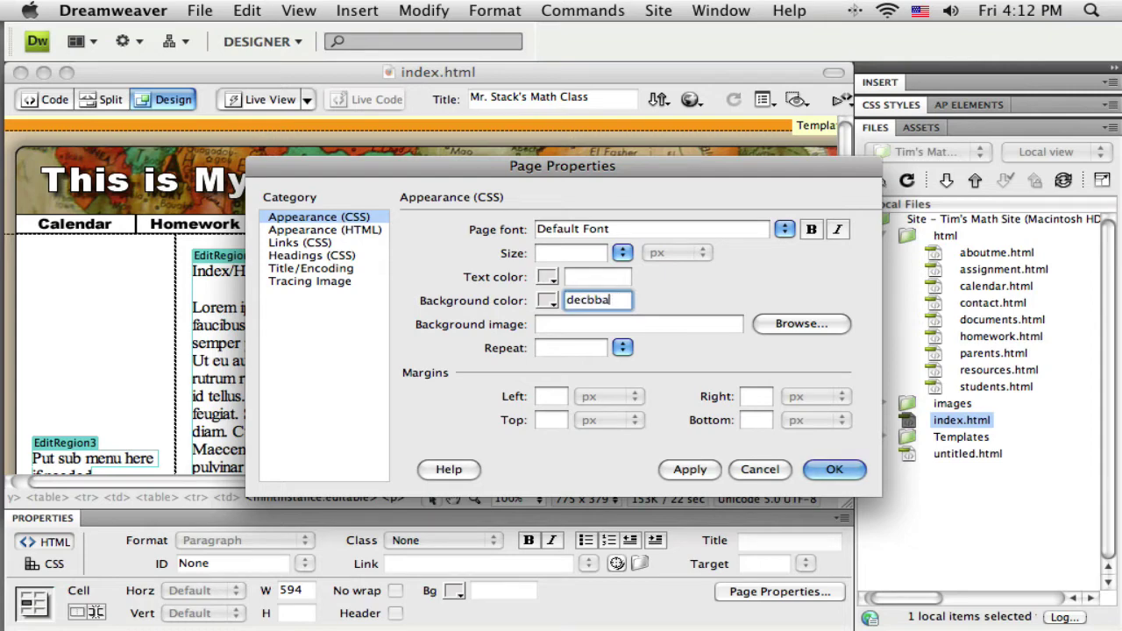
{"action": "key", "text": "Return"}
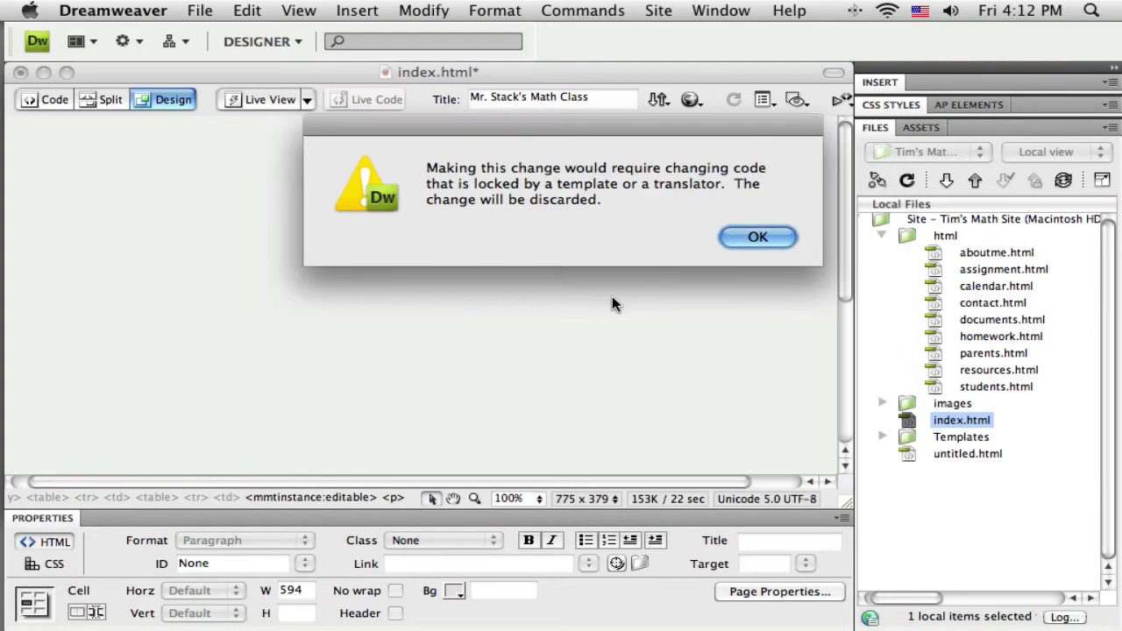
{"action": "left_click", "coordinate": [758, 237]}
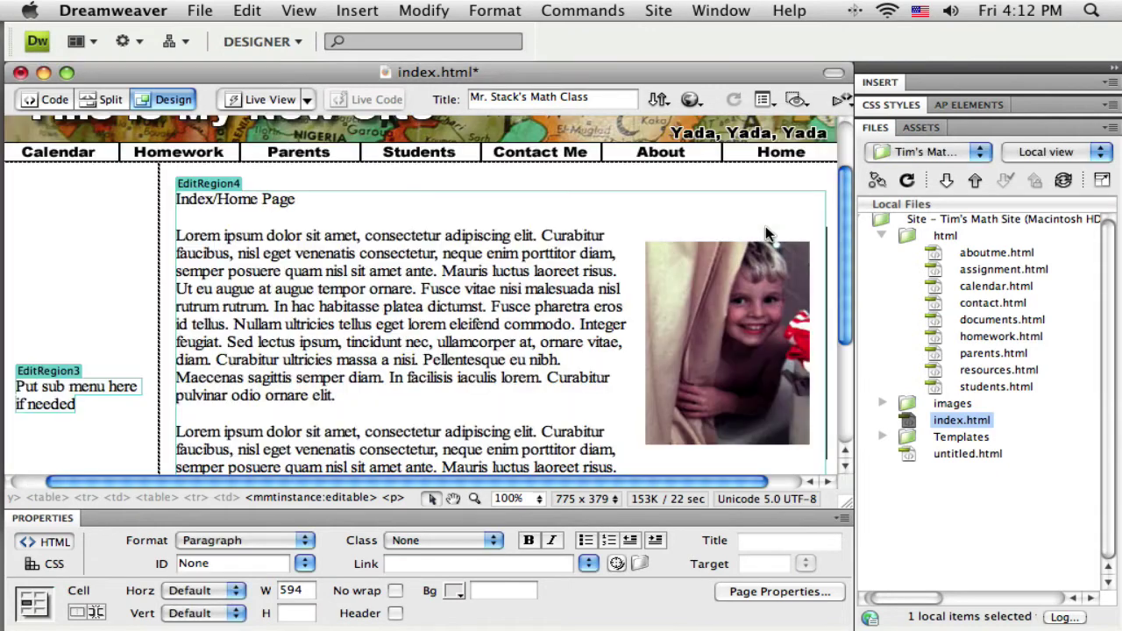
- Open the layout.dwt template from the Templates folder and set its page background color to decbba
{"action": "left_click", "coordinate": [883, 436]}
{"action": "double_click", "coordinate": [986, 455]}
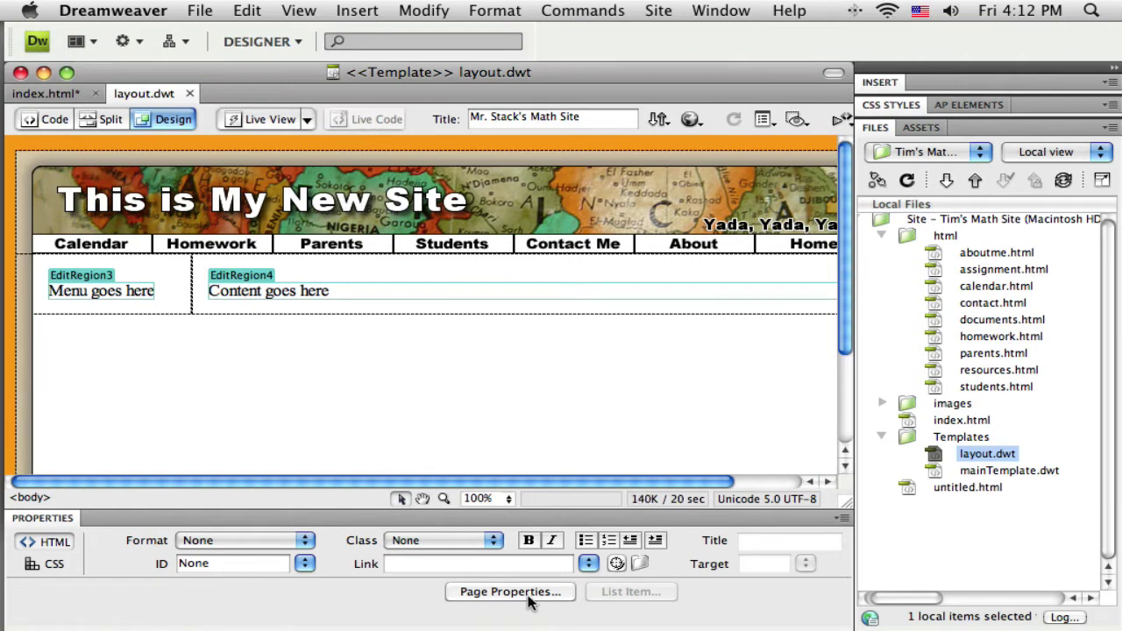
{"action": "left_click", "coordinate": [529, 596]}
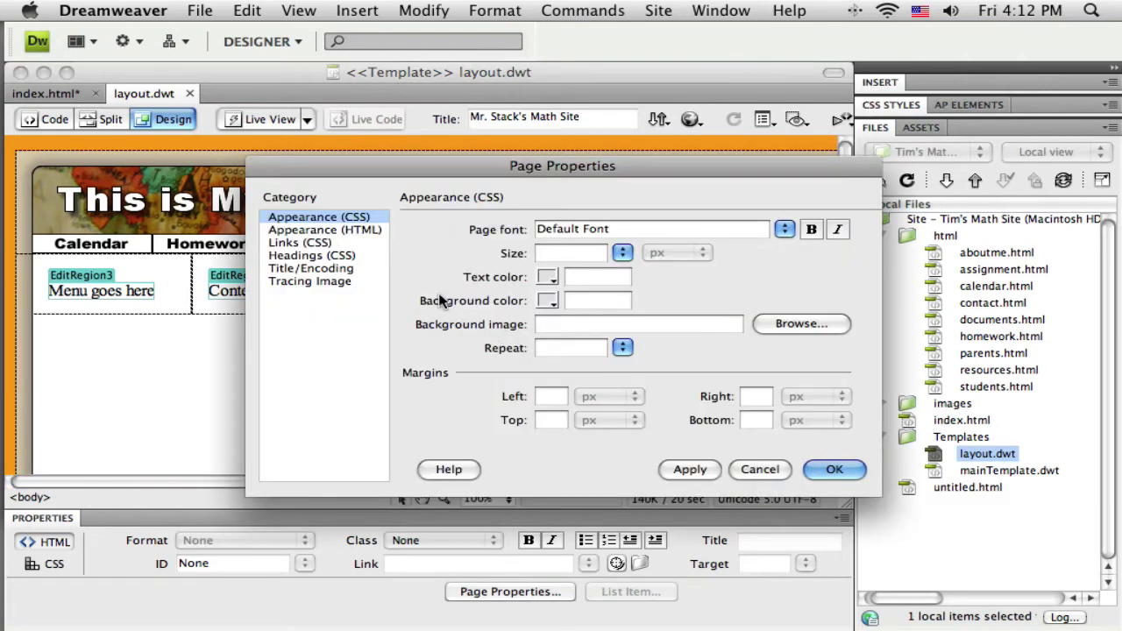
{"action": "left_click", "coordinate": [585, 301]}
{"action": "type", "text": "decbba"}
{"action": "left_click", "coordinate": [690, 471]}
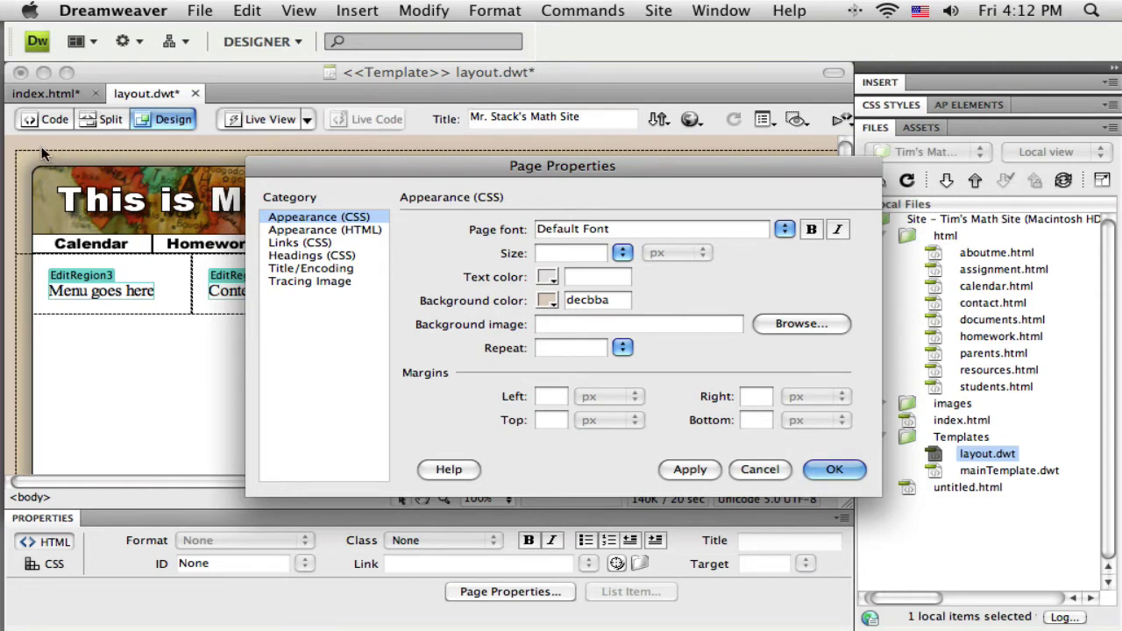
{"action": "left_click", "coordinate": [832, 471]}
- Check the template's page background against the layout border in the design view and in a Firefox preview, and close the preview
{"action": "left_click", "coordinate": [682, 433]}
{"action": "scroll", "coordinate": [682, 433], "scroll_direction": "right", "scroll_amount": 2}
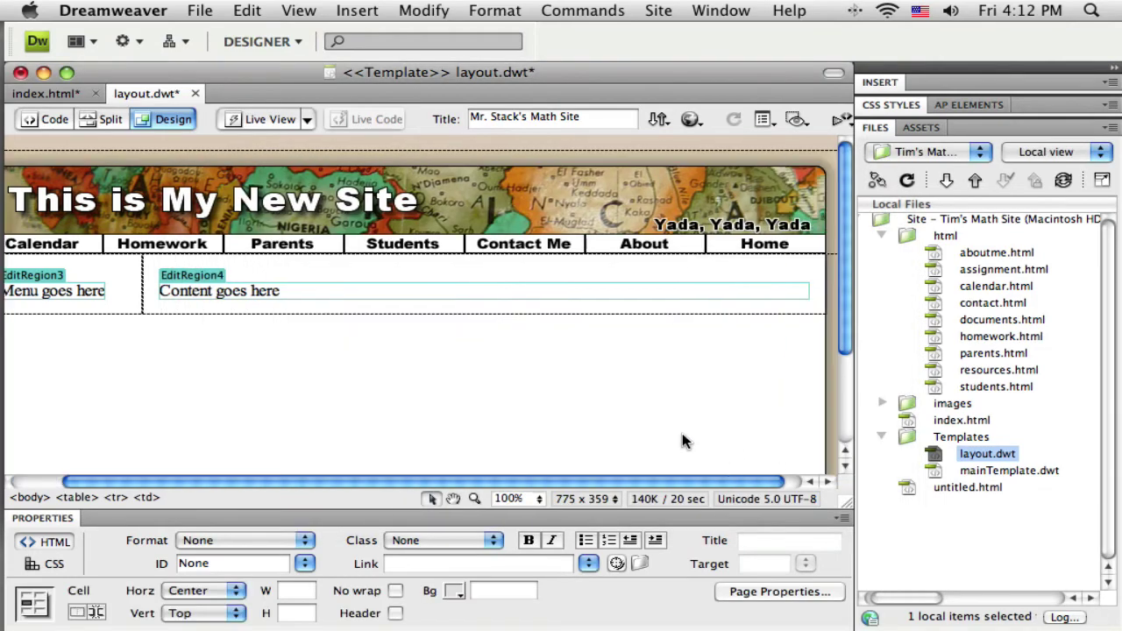
{"action": "scroll", "coordinate": [682, 416], "scroll_direction": "down", "scroll_amount": 3}
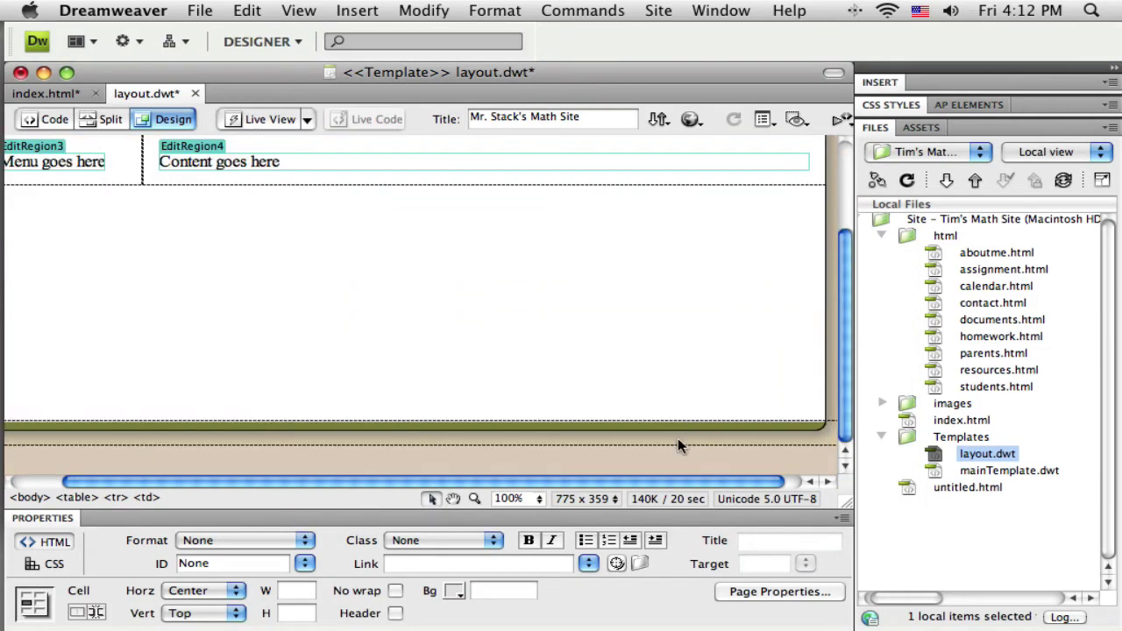
{"action": "scroll", "coordinate": [674, 459], "scroll_direction": "up", "scroll_amount": 3}
{"action": "scroll", "coordinate": [674, 459], "scroll_direction": "right", "scroll_amount": 1}
{"action": "left_click", "coordinate": [704, 469]}
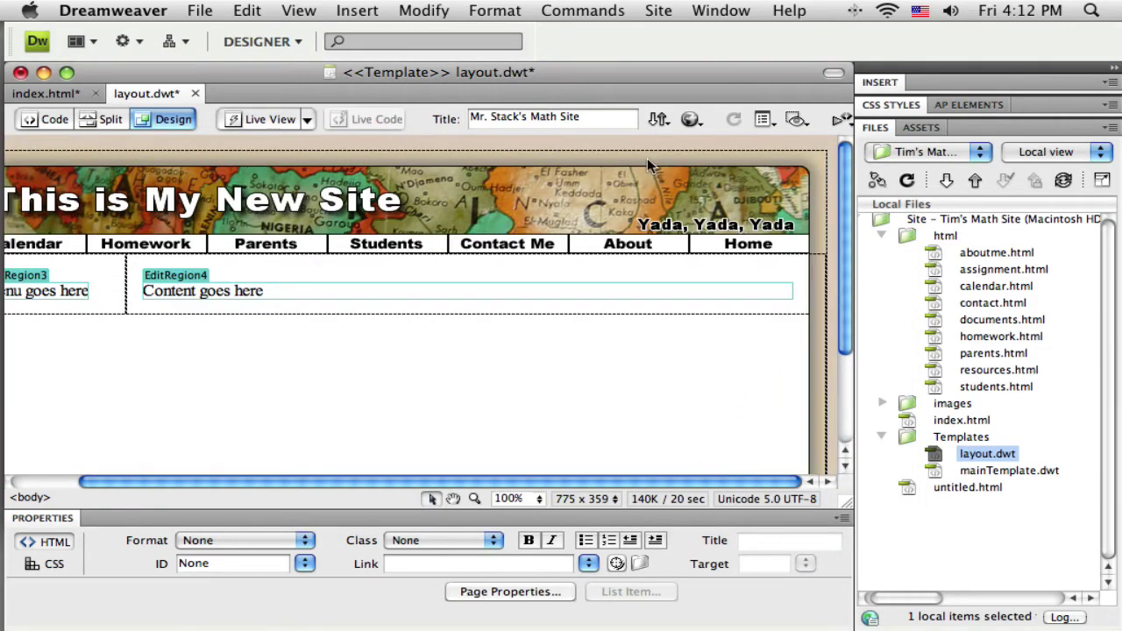
{"action": "left_click", "coordinate": [689, 120]}
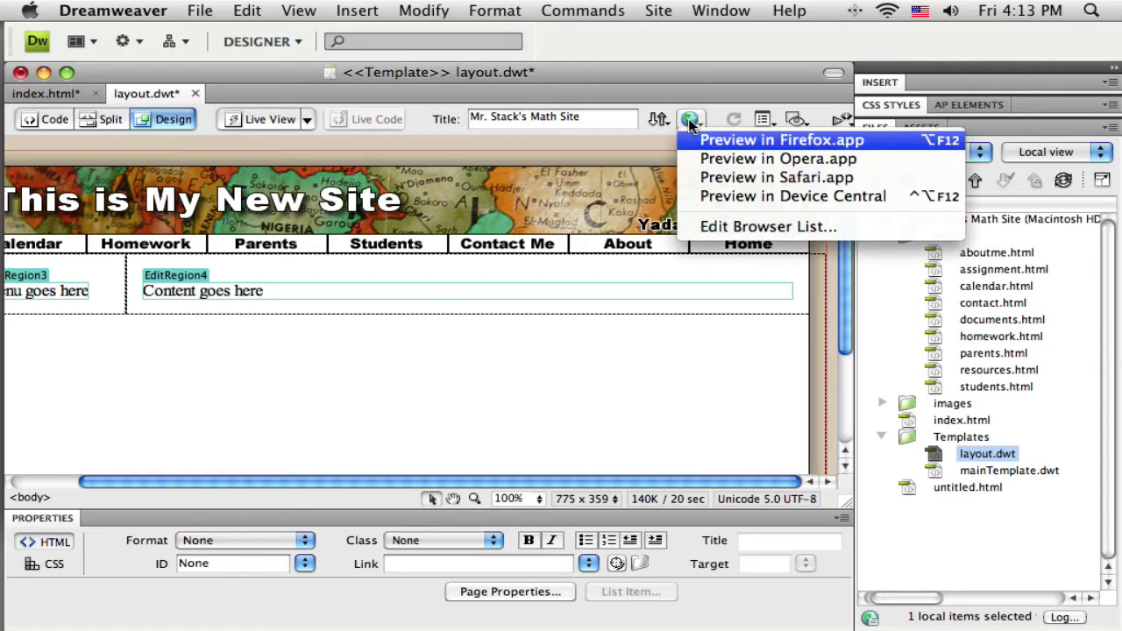
{"action": "left_click", "coordinate": [722, 140]}
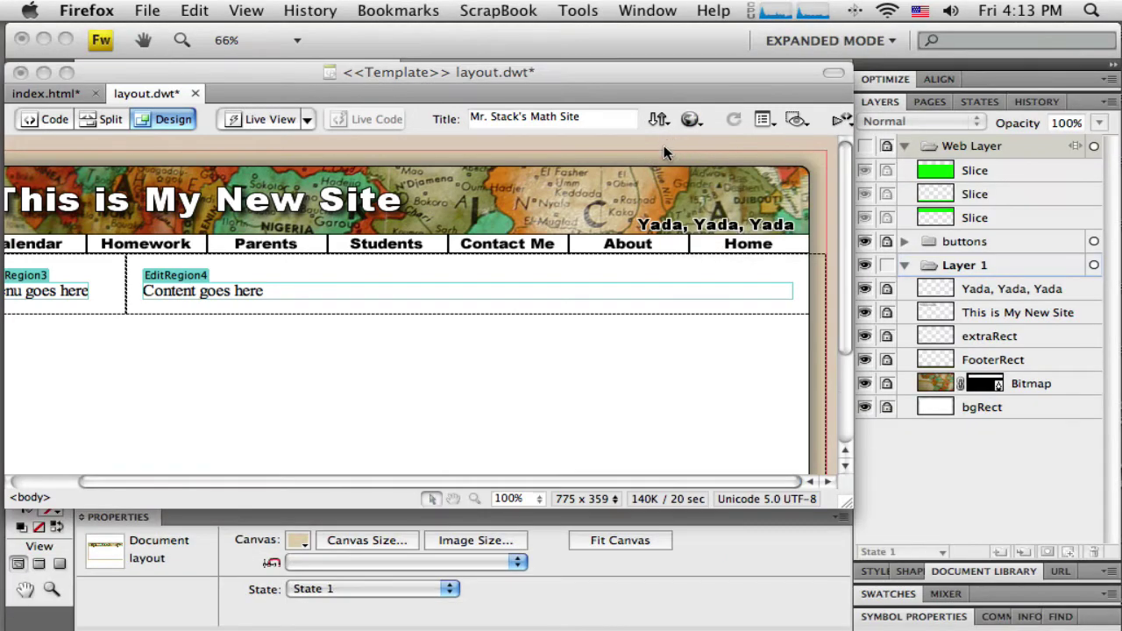
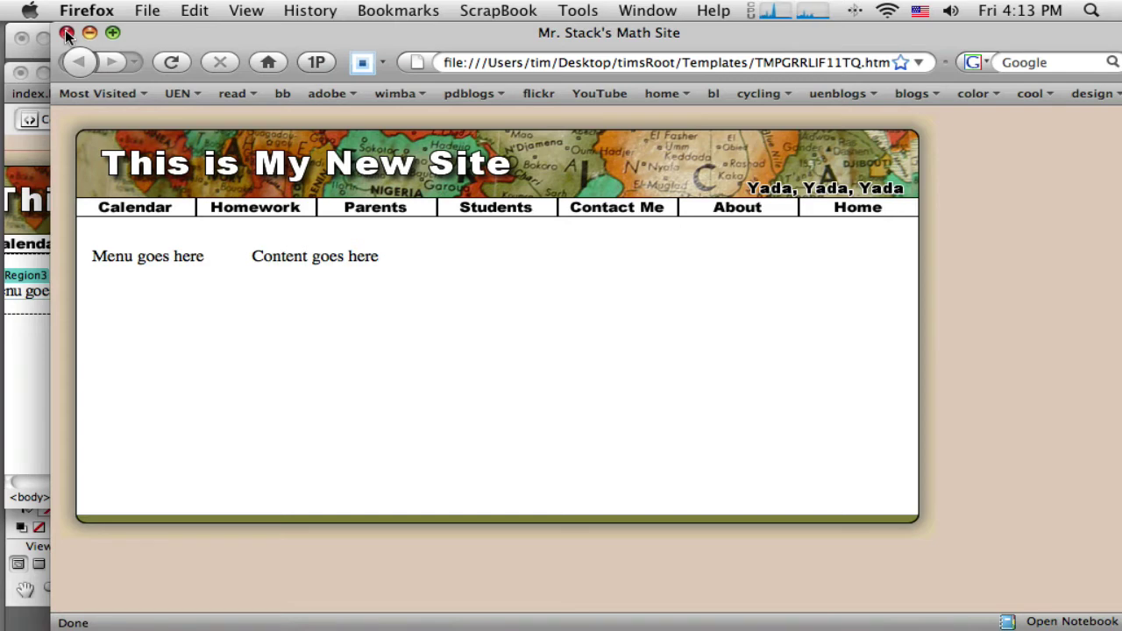
{"action": "left_click", "coordinate": [67, 33]}
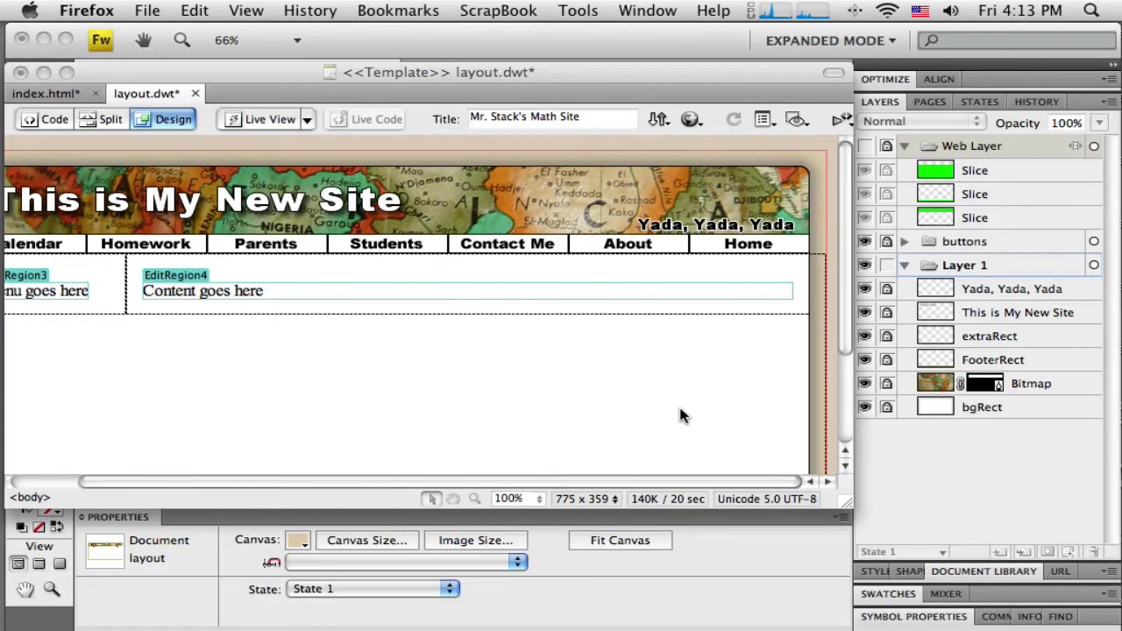
{"action": "left_click", "coordinate": [687, 465]}
{"action": "left_click_drag", "start_coordinate": [691, 483], "coordinate": [566, 483]}
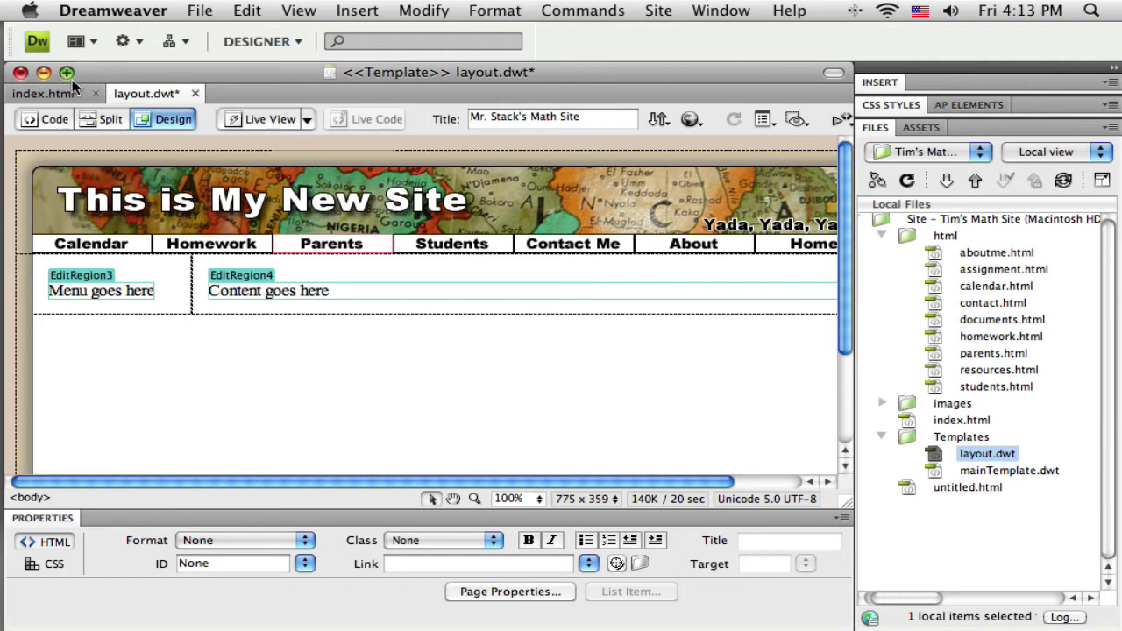
- Switch to Fireworks, unlock the banner title, and replace its text with the teacher's name in possessive form followed by "Math Page"
{"action": "key", "text": "super+Tab"}
{"action": "key", "text": "super+Tab"}
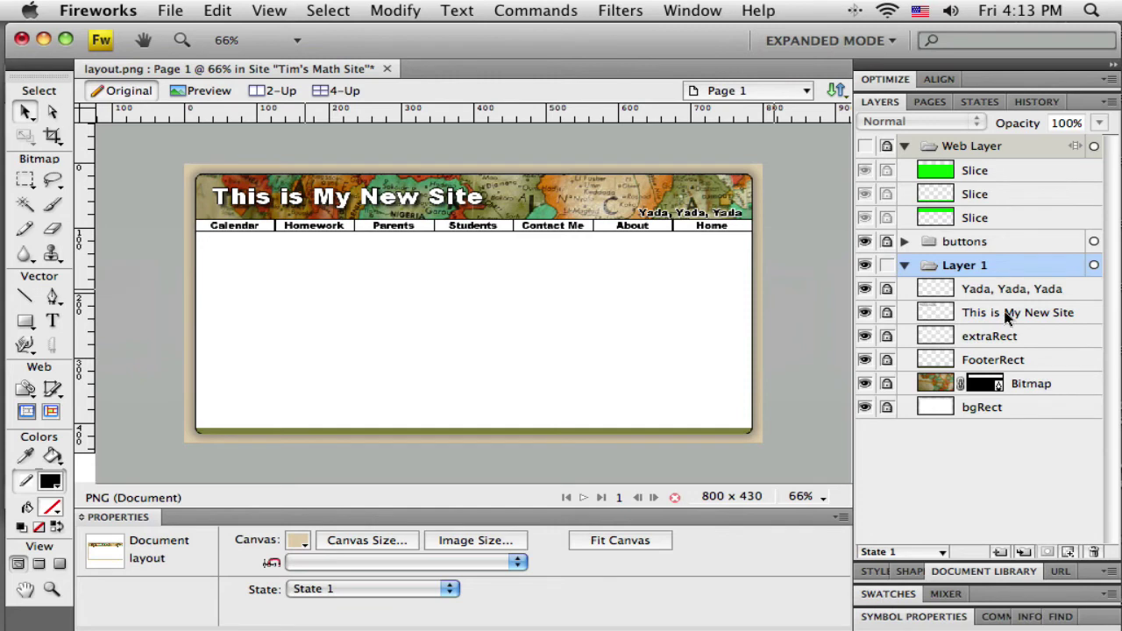
{"action": "left_click", "coordinate": [886, 313]}
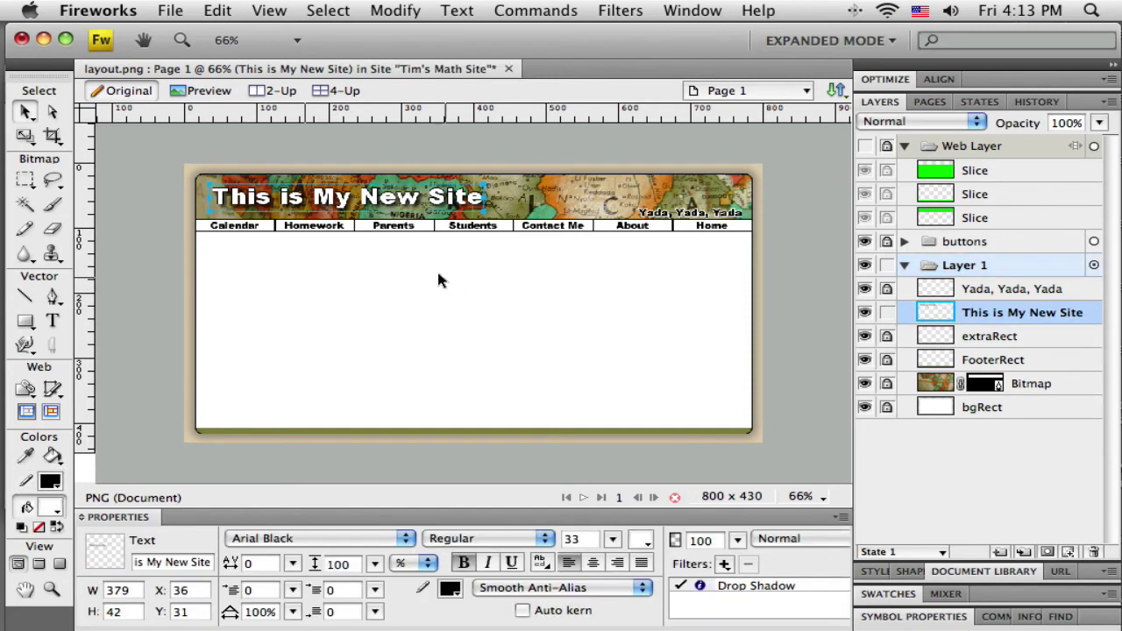
{"action": "key", "text": "t"}
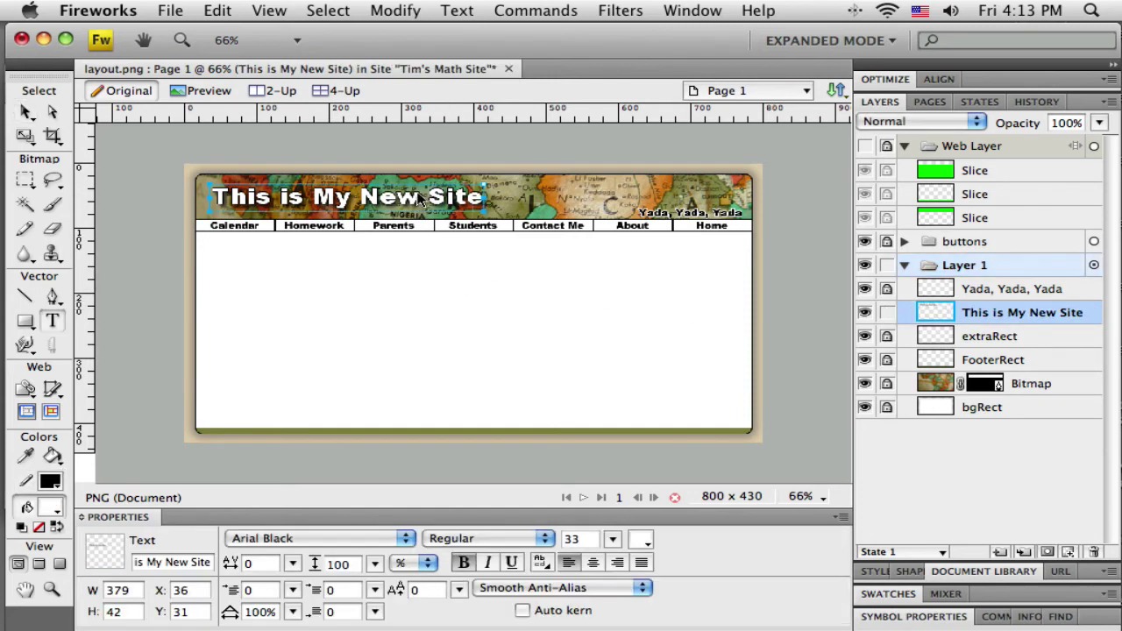
{"action": "left_click_drag", "start_coordinate": [485, 197], "coordinate": [215, 196]}
{"action": "type", "text": "M"}
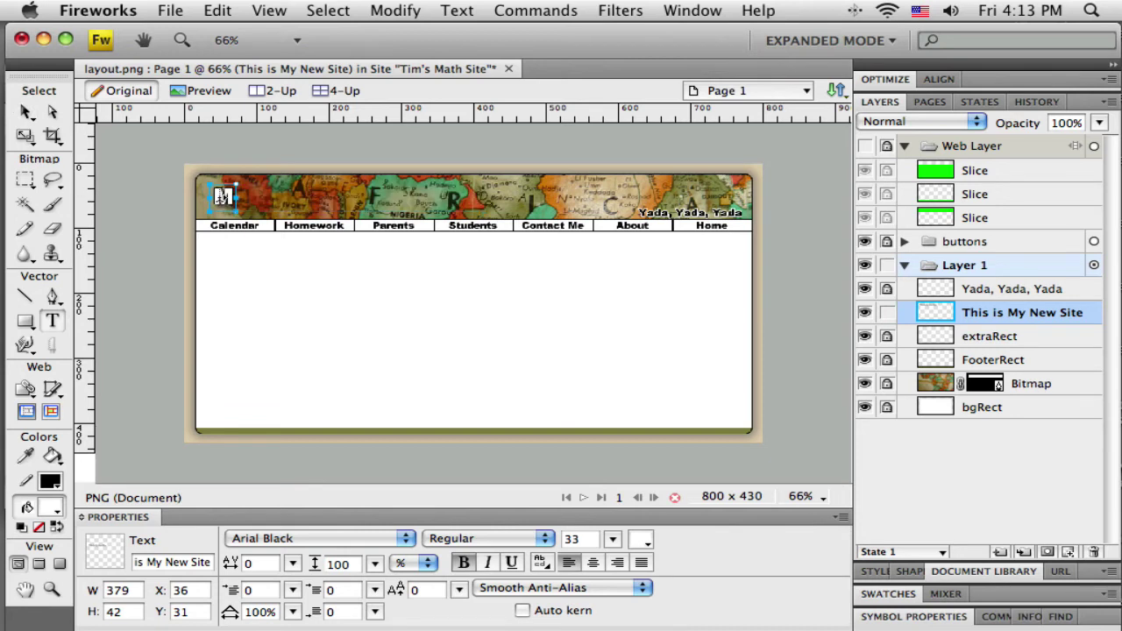
{"action": "type", "text": "r. Sta"}
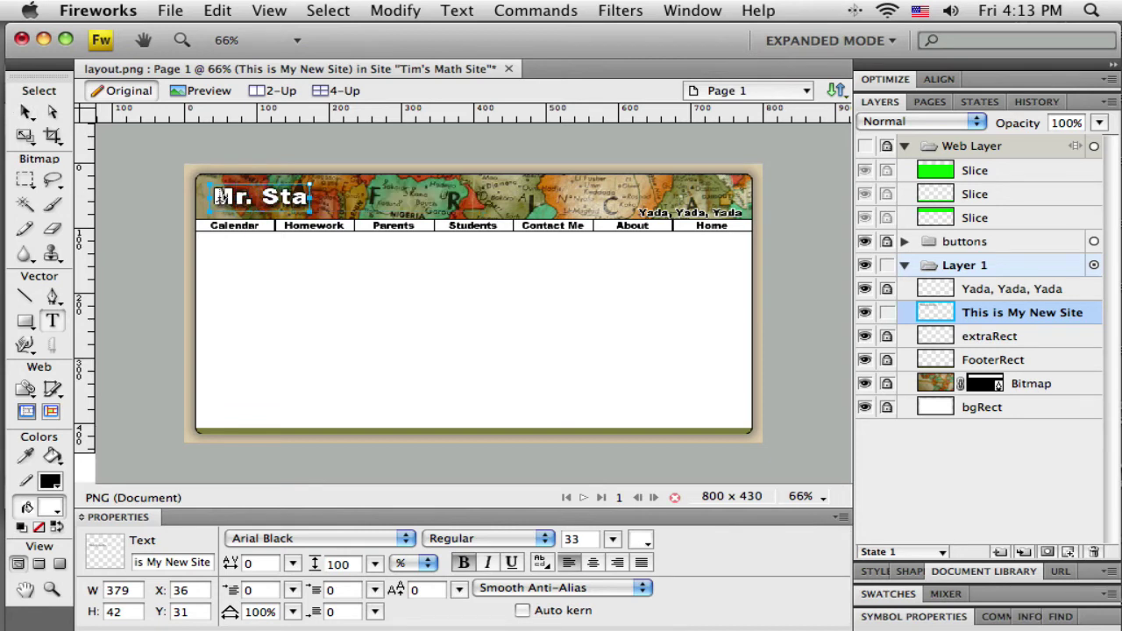
{"action": "type", "text": "ck's Math"}
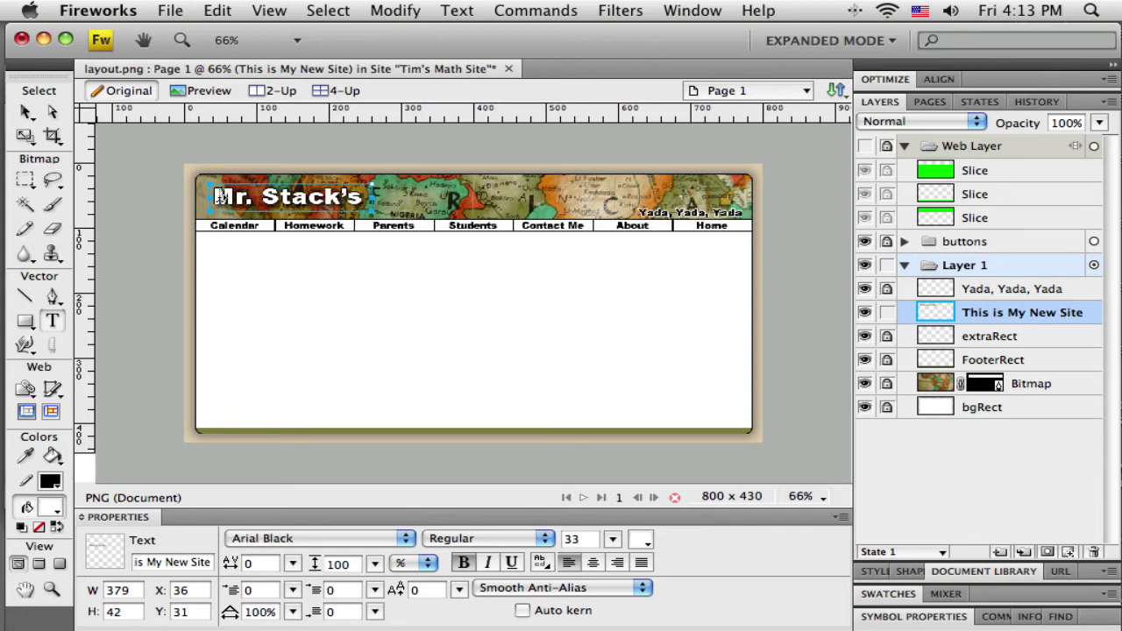
{"action": "type", "text": " Page"}
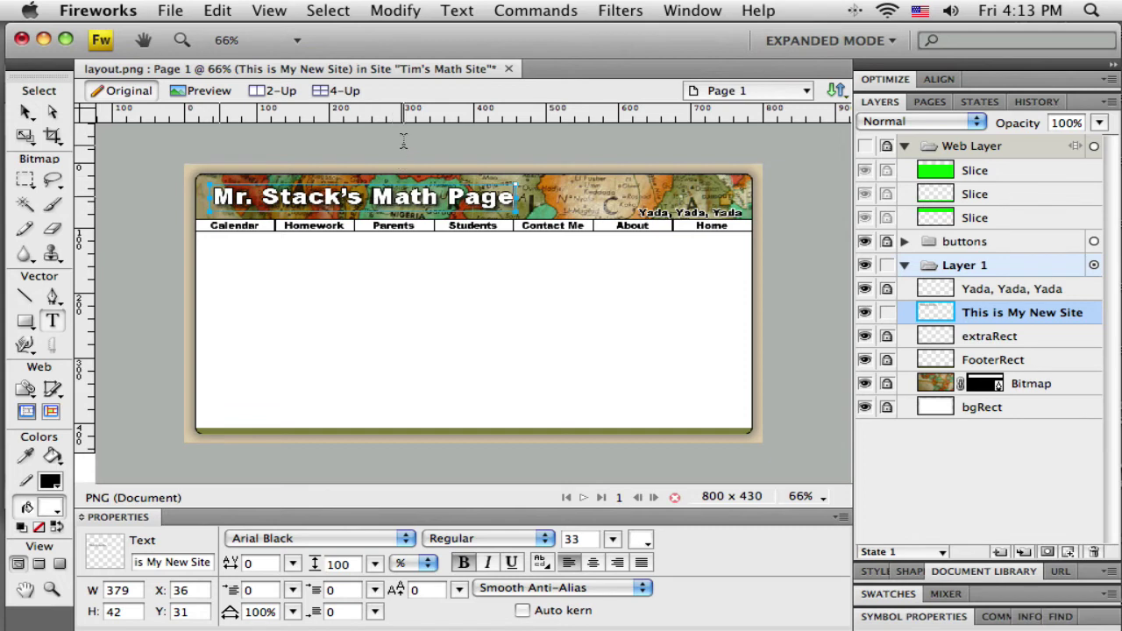
{"action": "key", "text": "Escape"}
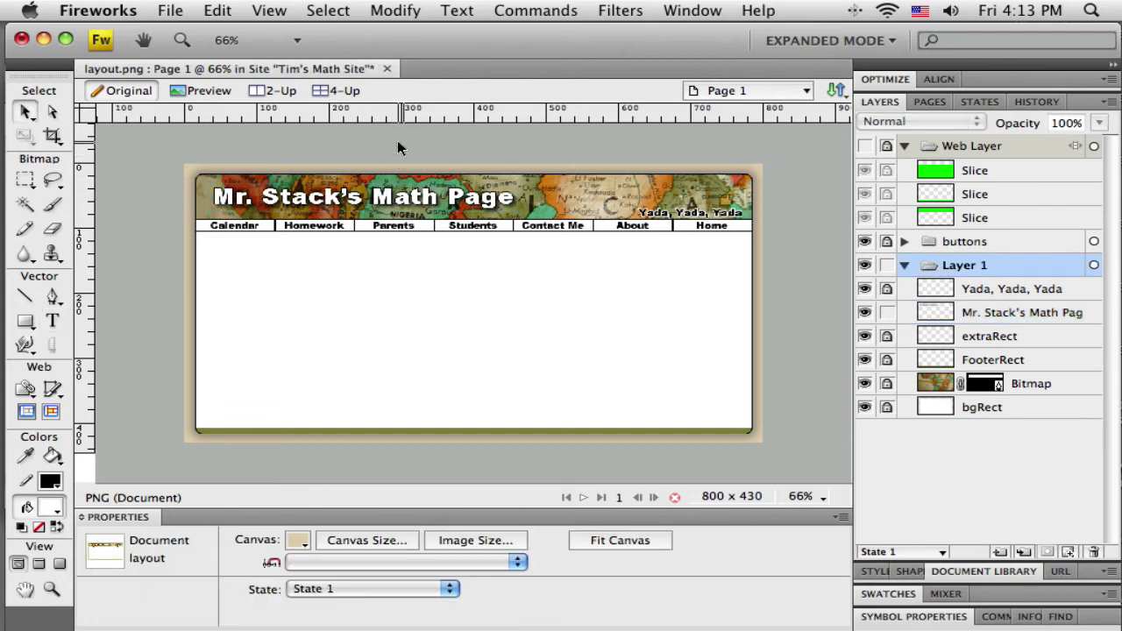
- Export the layout as HTML and images to layout.htm in the layout folder, replacing the existing files
{"action": "left_click", "coordinate": [166, 10]}
{"action": "left_click", "coordinate": [186, 263]}
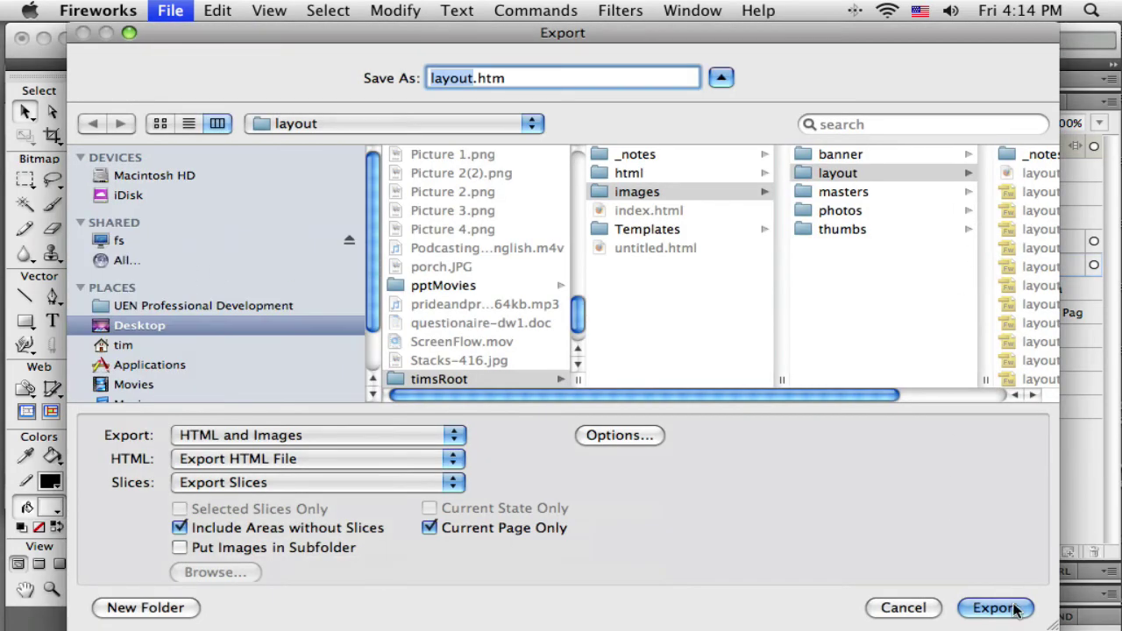
{"action": "left_click", "coordinate": [1015, 609]}
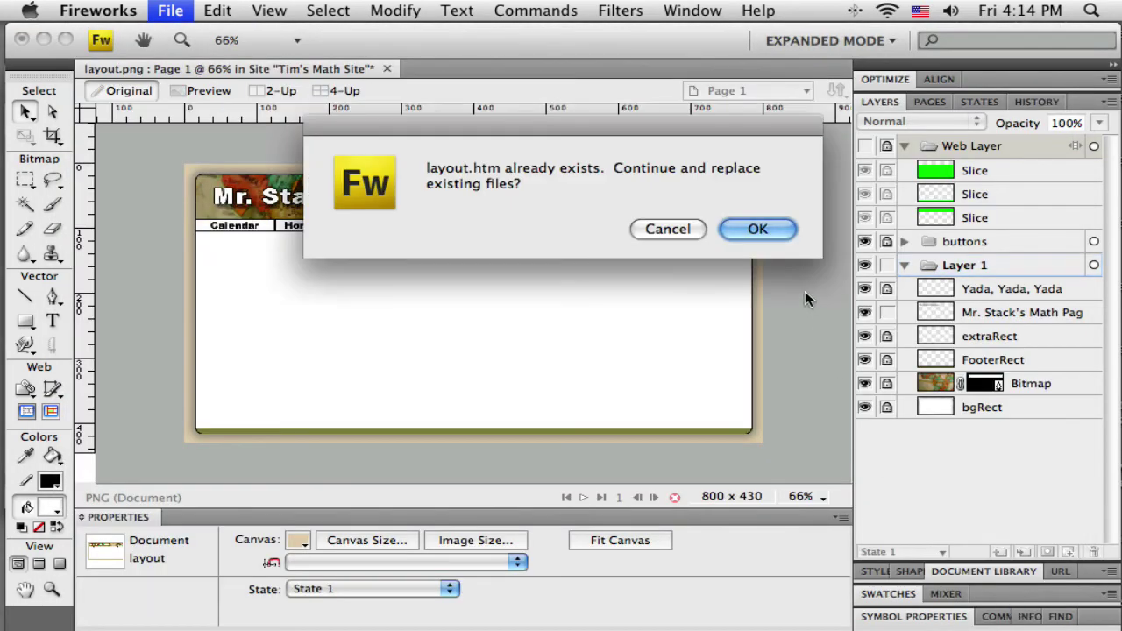
{"action": "left_click", "coordinate": [775, 225]}
{"action": "left_click", "coordinate": [774, 221]}
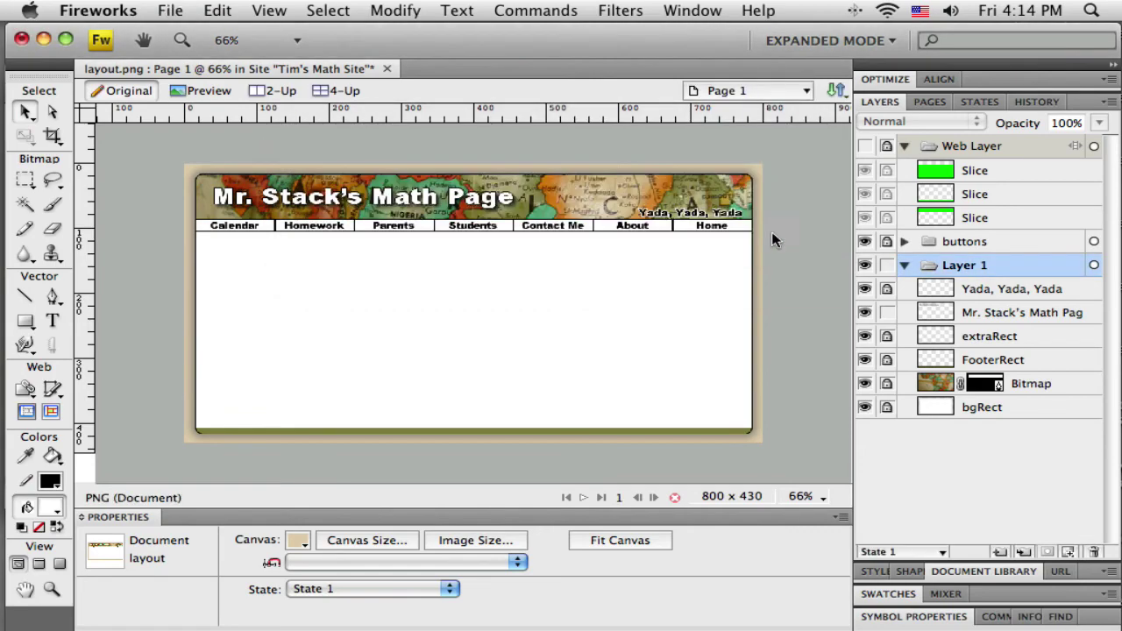
- Switch to Dreamweaver and check the banner title in the layout.dwt template
{"action": "key", "text": "super+Tab"}
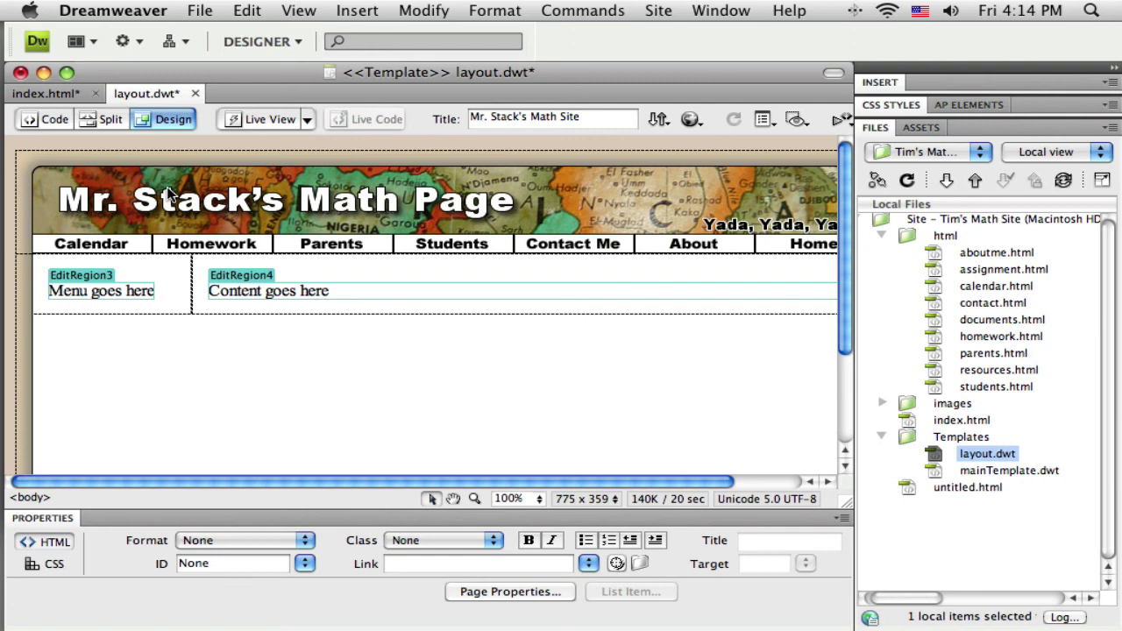
{"action": "left_click", "coordinate": [431, 292]}
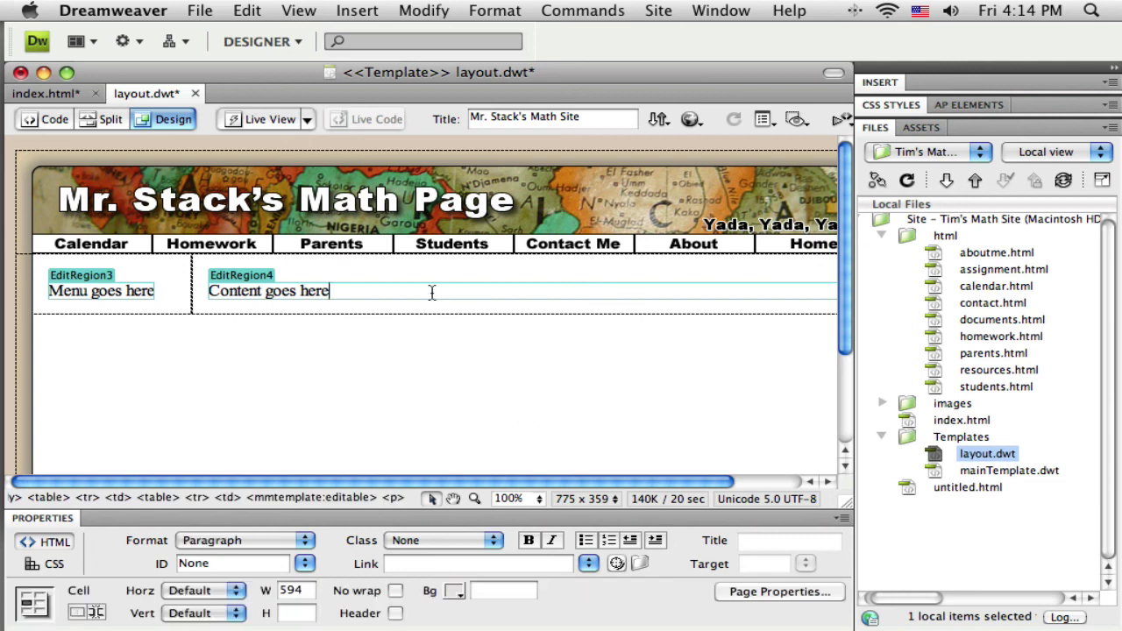